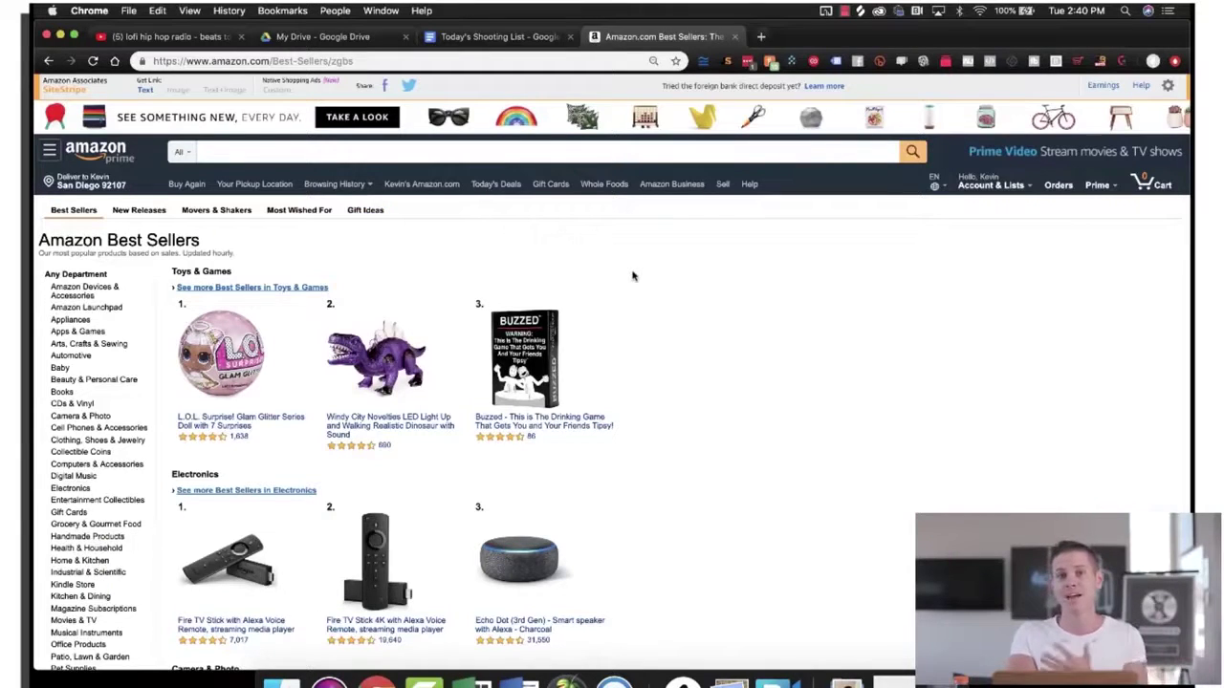
Step: Open the Kitchen & Dining department from the Amazon Best Sellers department list
{"action": "scroll", "coordinate": [112, 234], "scroll_direction": "down", "scroll_amount": 1}
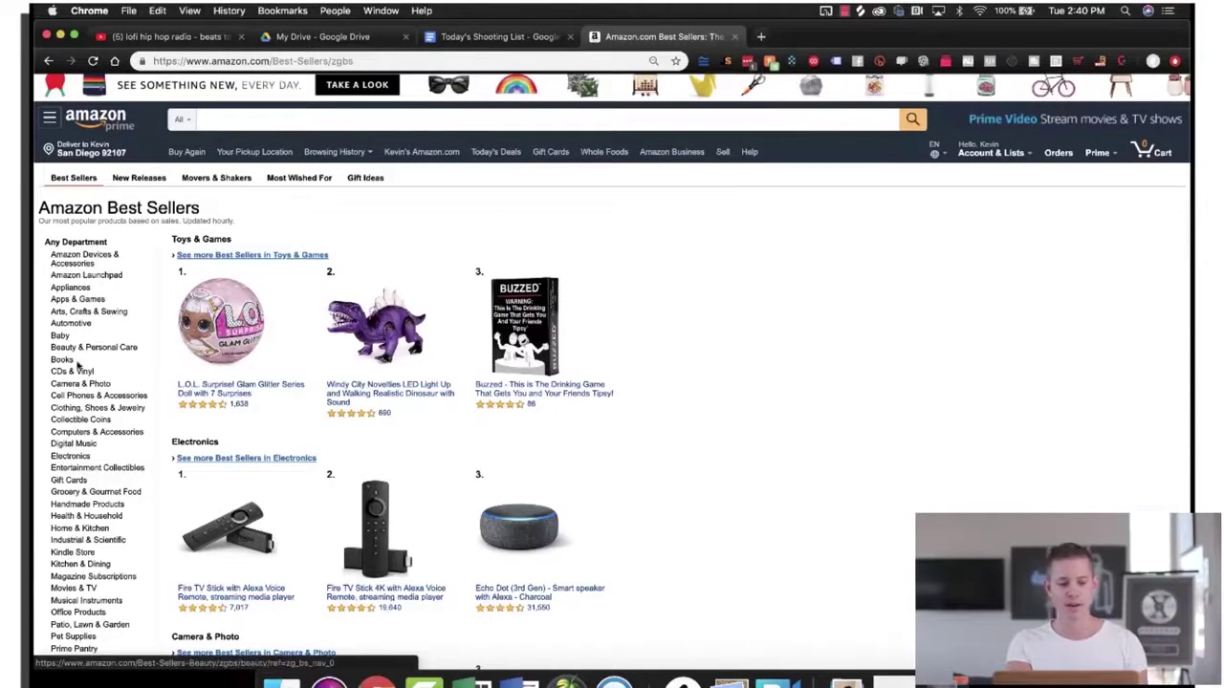
{"action": "scroll", "coordinate": [79, 377], "scroll_direction": "down", "scroll_amount": 1}
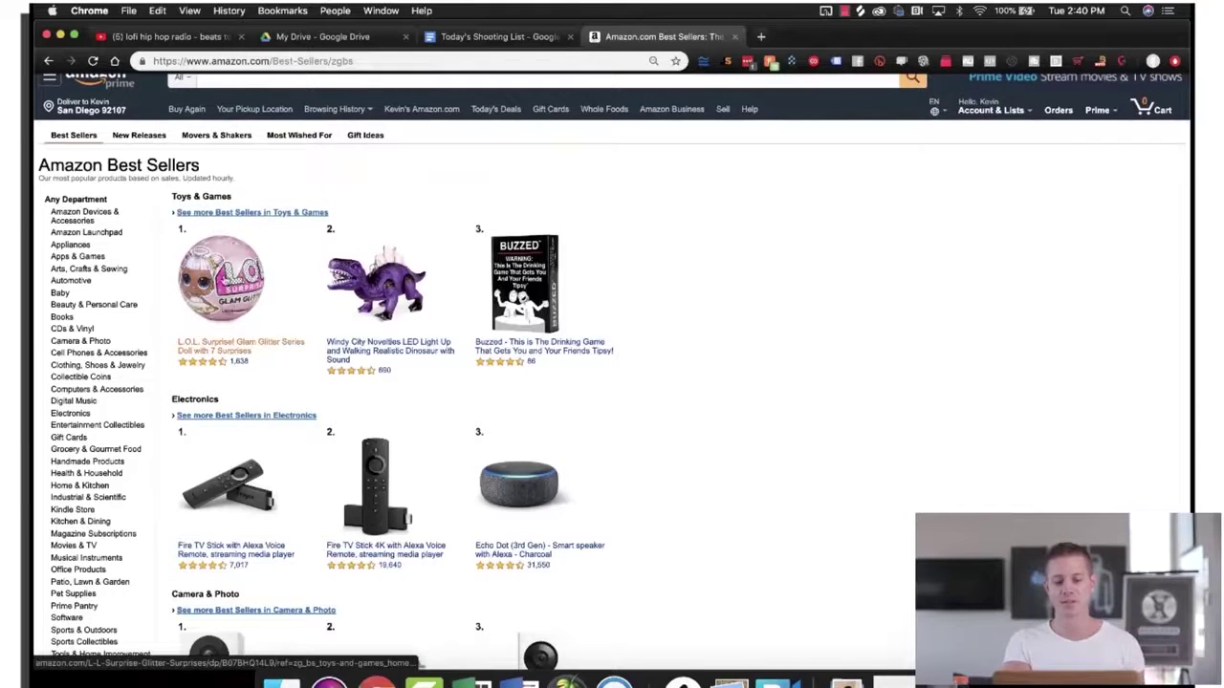
{"action": "scroll", "coordinate": [216, 263], "scroll_direction": "down", "scroll_amount": 3}
{"action": "scroll", "coordinate": [214, 264], "scroll_direction": "down", "scroll_amount": 3}
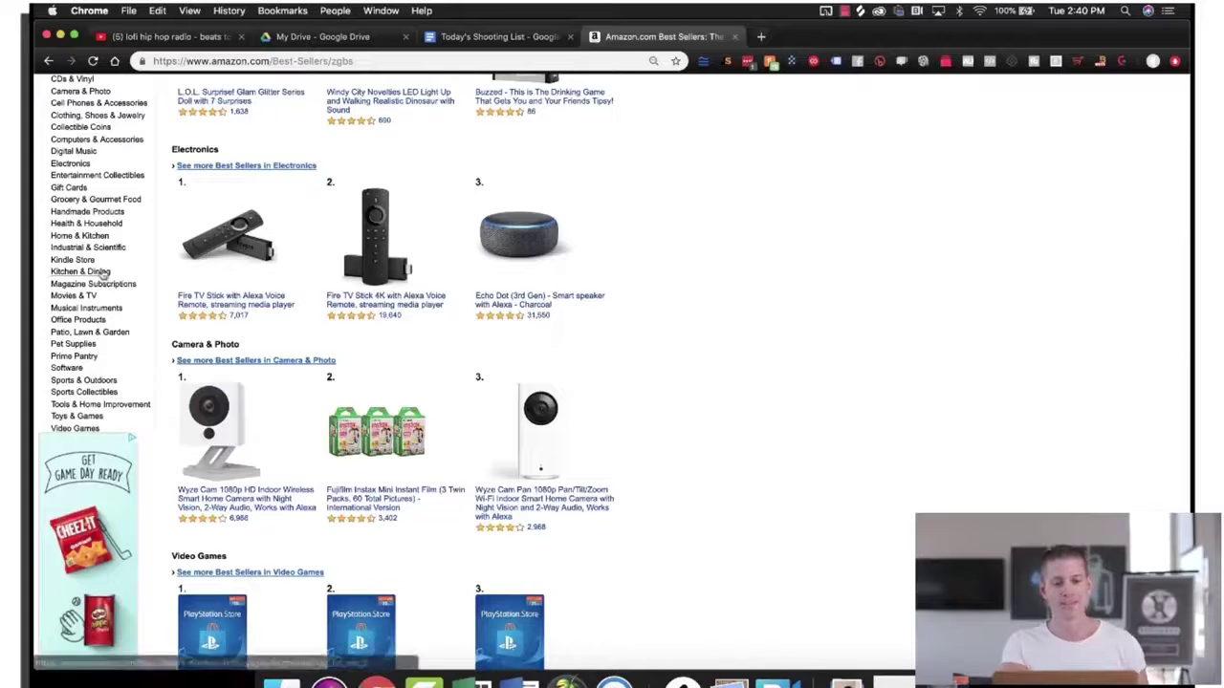
{"action": "left_click", "coordinate": [100, 271]}
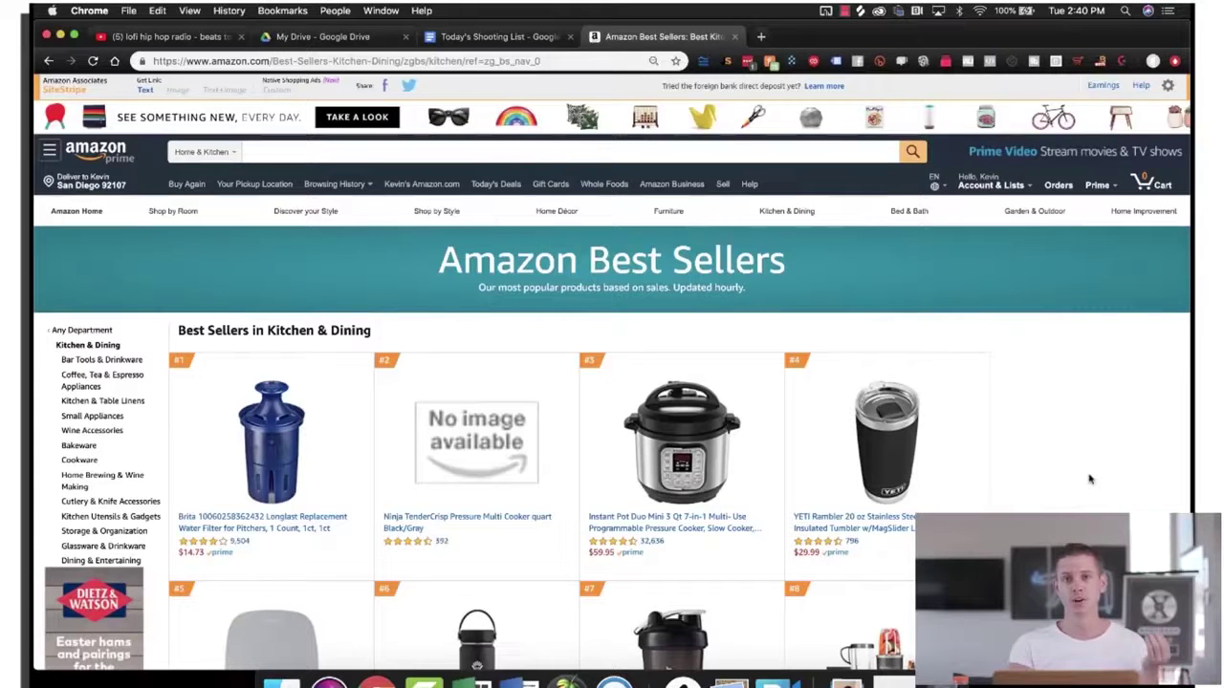
Step: Review the first page of Kitchen & Dining best sellers for product ideas and go on to page 2
{"action": "scroll", "coordinate": [1091, 450], "scroll_direction": "down", "scroll_amount": 2}
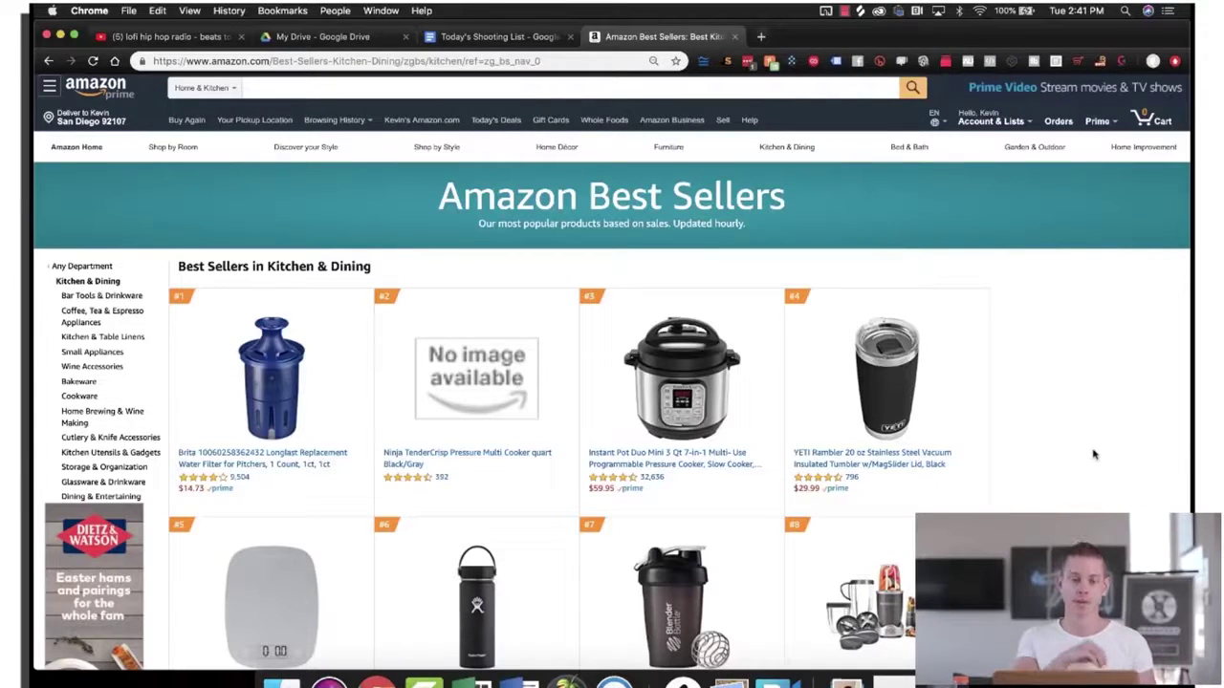
{"action": "scroll", "coordinate": [1117, 391], "scroll_direction": "down", "scroll_amount": 1}
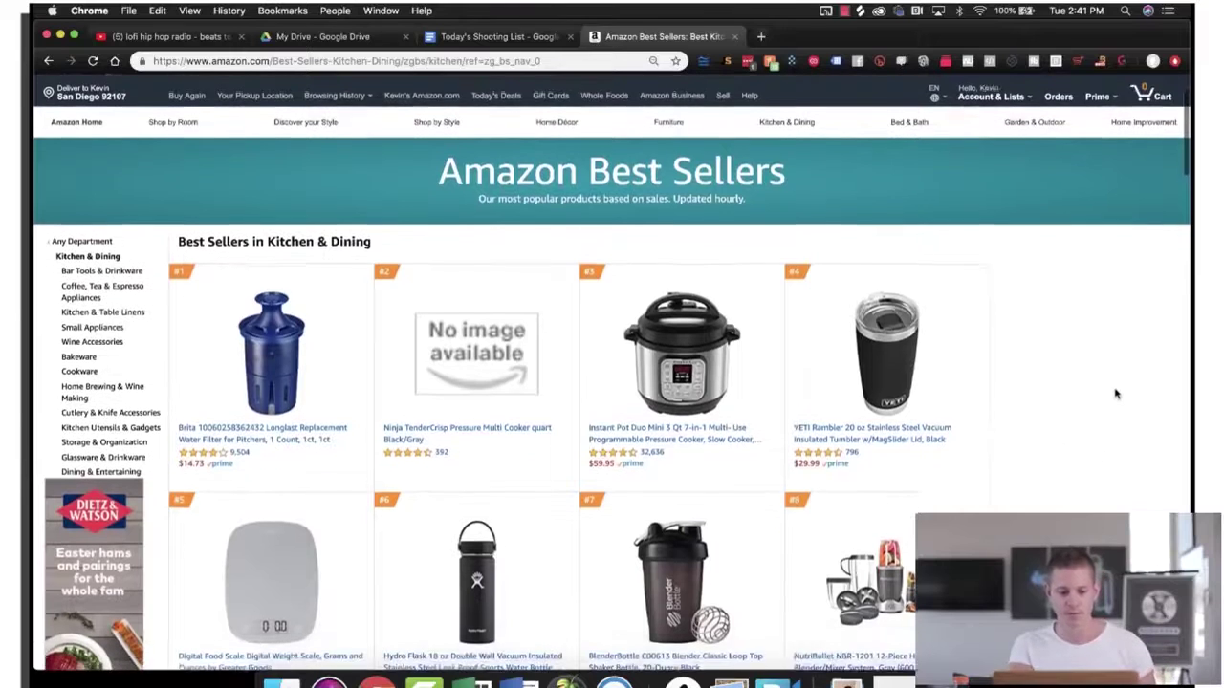
{"action": "scroll", "coordinate": [442, 351], "scroll_direction": "down", "scroll_amount": 3}
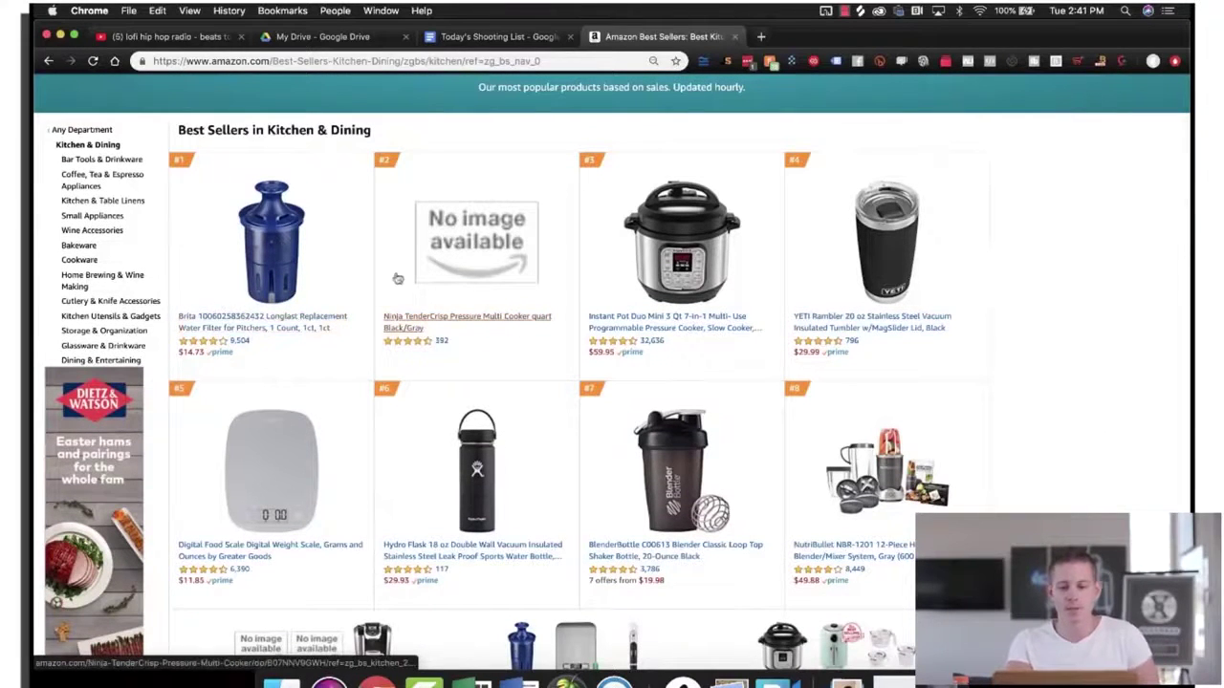
{"action": "scroll", "coordinate": [716, 345], "scroll_direction": "down", "scroll_amount": 1}
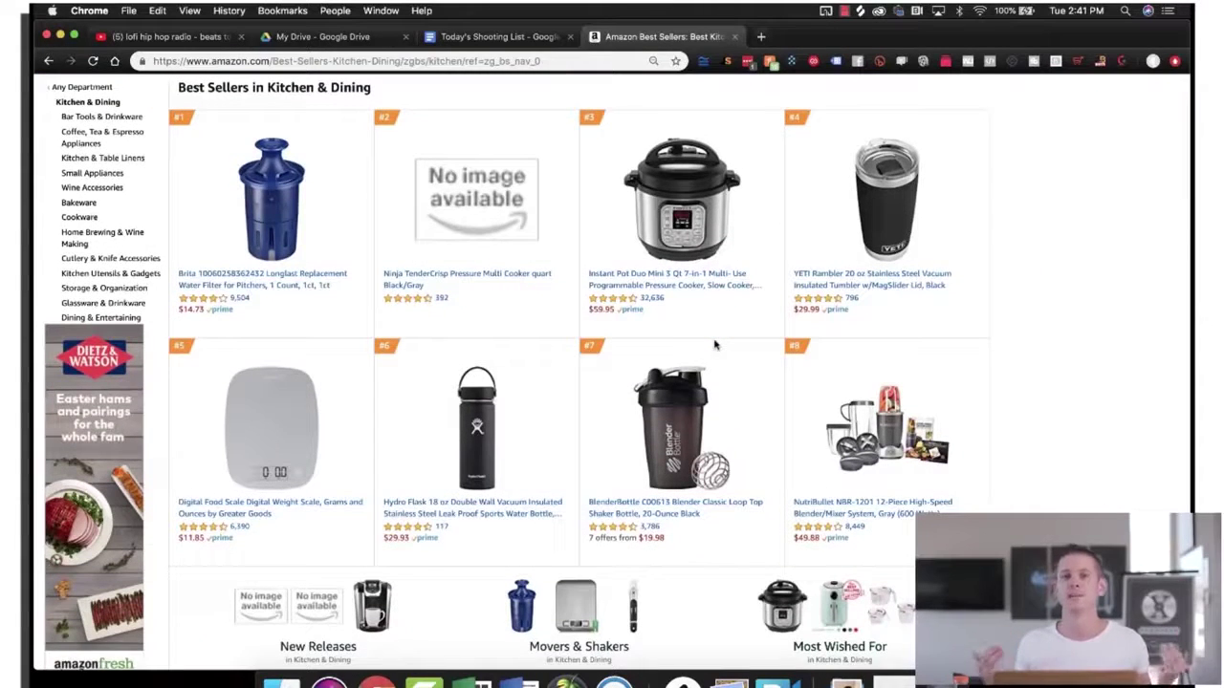
{"action": "scroll", "coordinate": [715, 344], "scroll_direction": "down", "scroll_amount": 5}
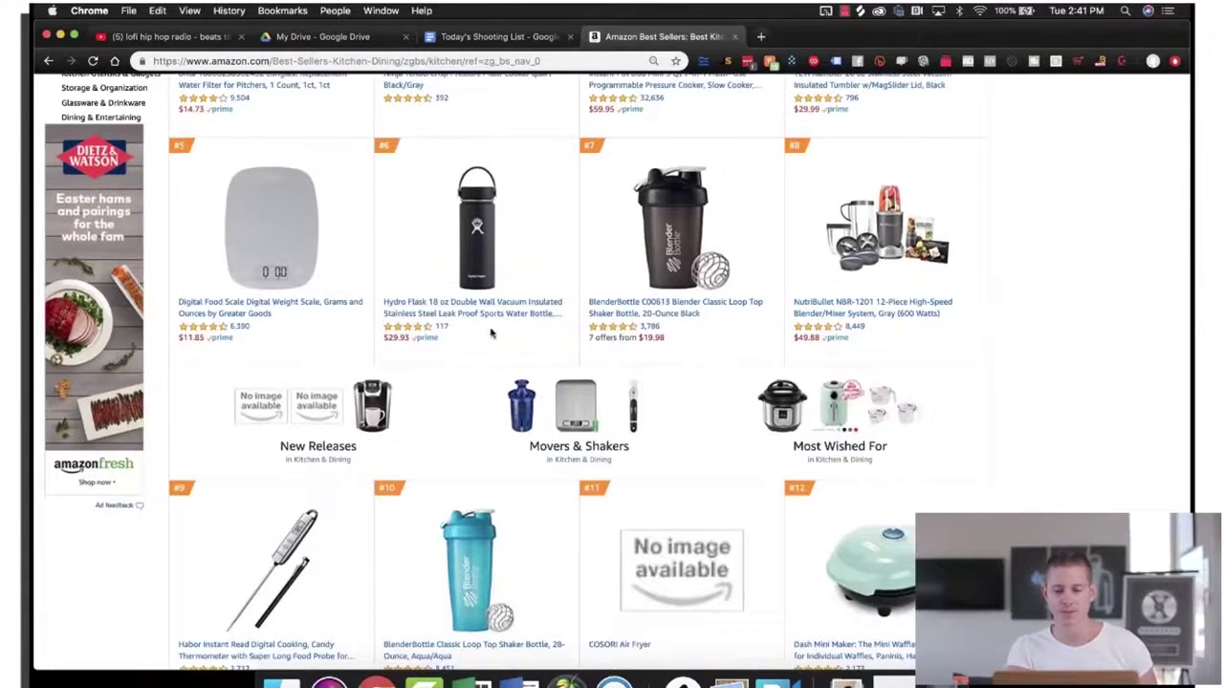
{"action": "scroll", "coordinate": [492, 335], "scroll_direction": "down", "scroll_amount": 5}
{"action": "scroll", "coordinate": [518, 482], "scroll_direction": "down", "scroll_amount": 20}
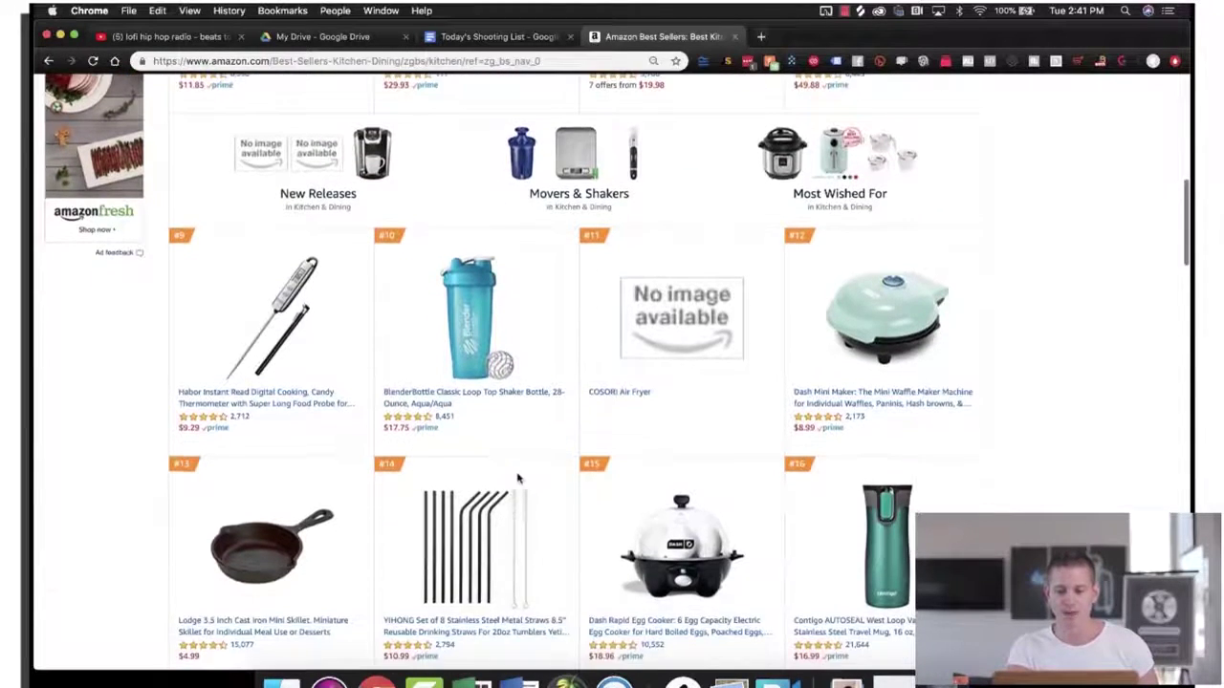
{"action": "scroll", "coordinate": [695, 487], "scroll_direction": "down", "scroll_amount": 20}
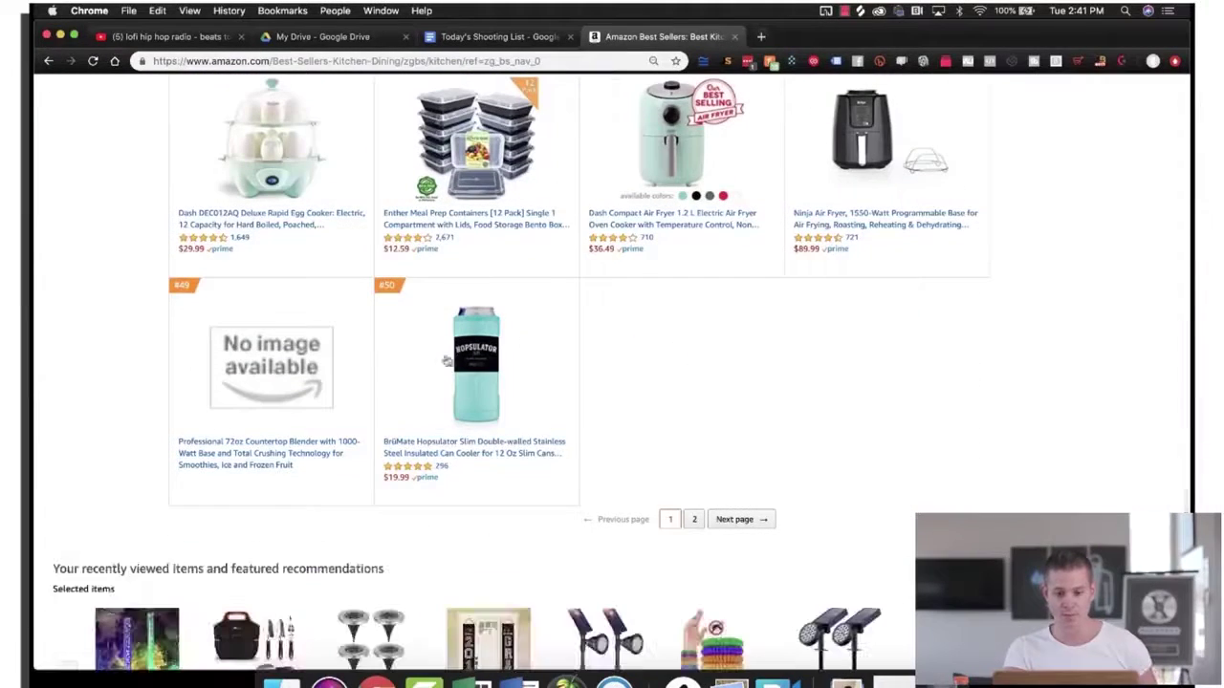
{"action": "left_click", "coordinate": [694, 520]}
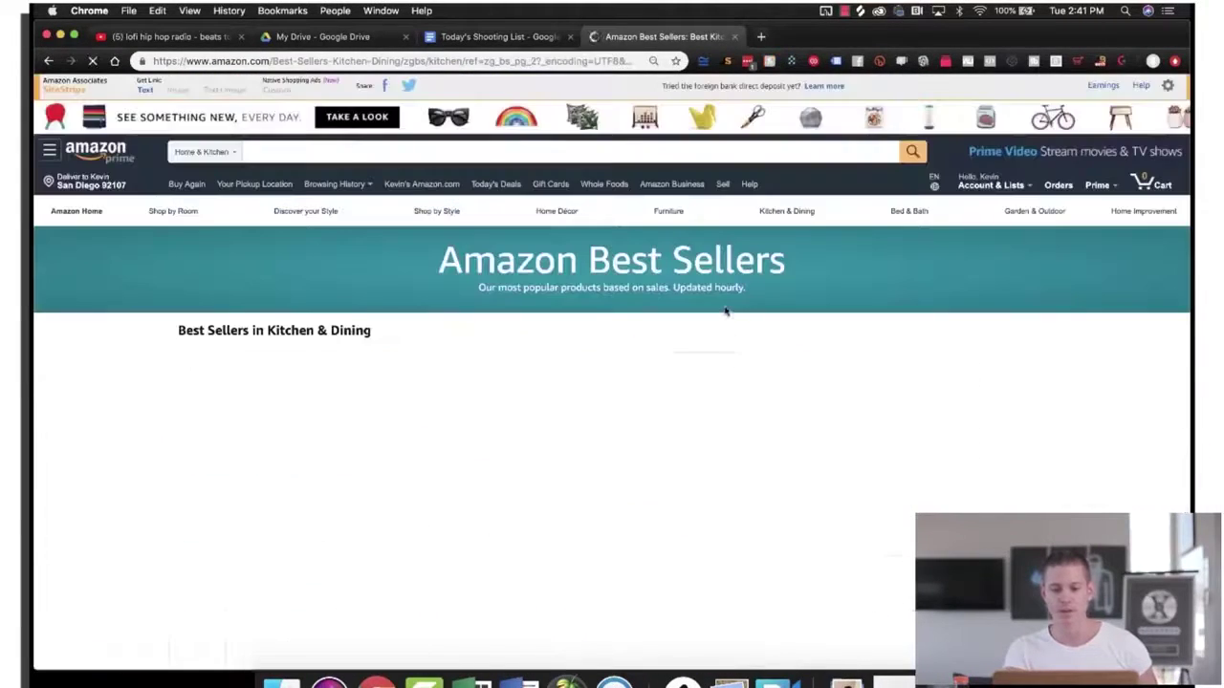
Step: Open the Brita 26 Ounce Premium Filtering Water Bottle from the second best-sellers page in a new tab
{"action": "scroll", "coordinate": [465, 322], "scroll_direction": "down", "scroll_amount": 3}
{"action": "scroll", "coordinate": [615, 244], "scroll_direction": "down", "scroll_amount": 3}
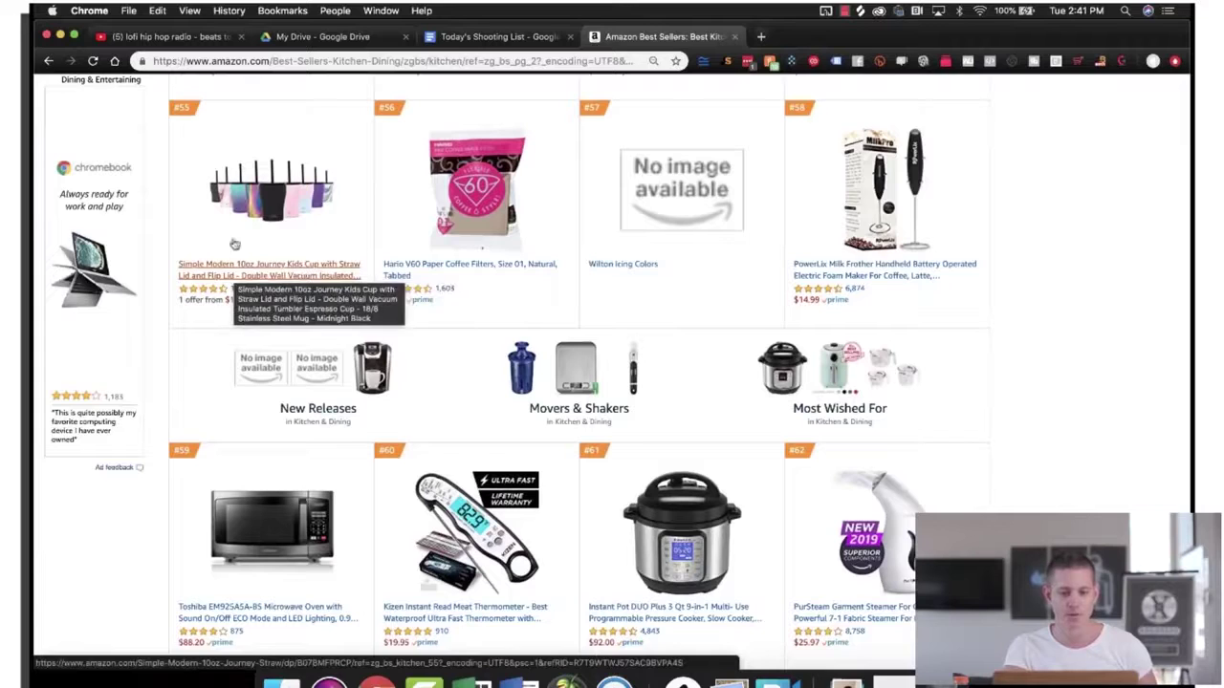
{"action": "scroll", "coordinate": [286, 212], "scroll_direction": "down", "scroll_amount": 1}
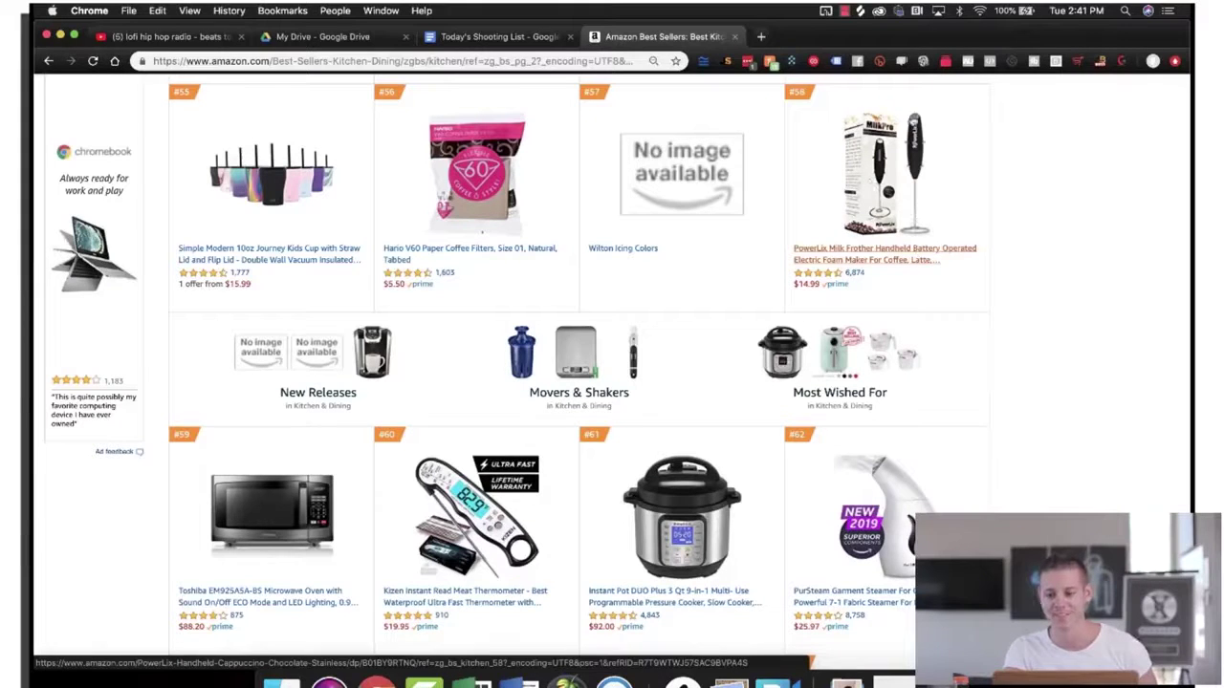
{"action": "scroll", "coordinate": [891, 160], "scroll_direction": "down", "scroll_amount": 1}
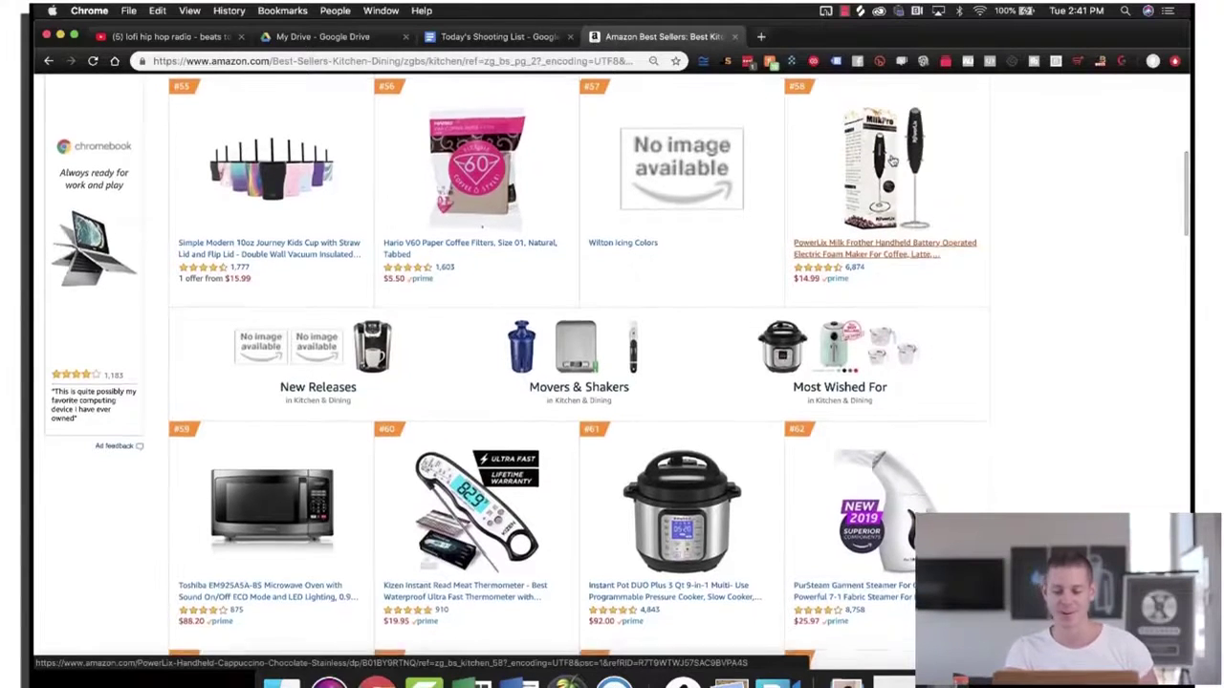
{"action": "scroll", "coordinate": [891, 161], "scroll_direction": "down", "scroll_amount": 5}
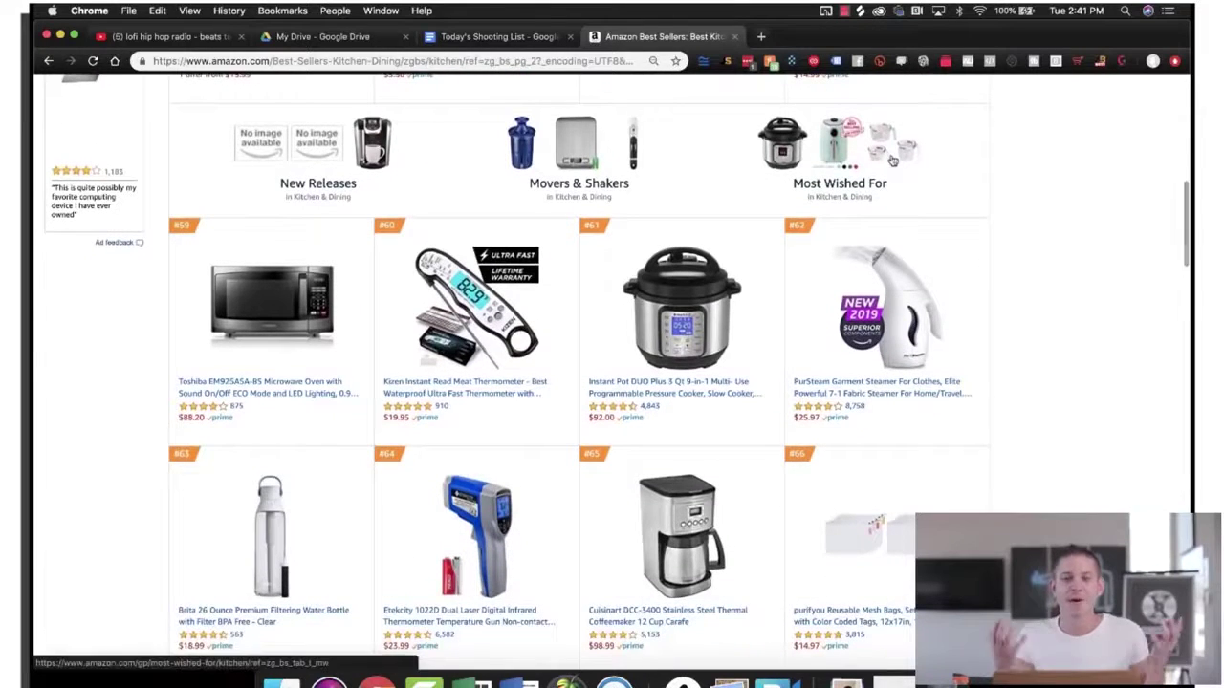
{"action": "scroll", "coordinate": [891, 161], "scroll_direction": "down", "scroll_amount": 2}
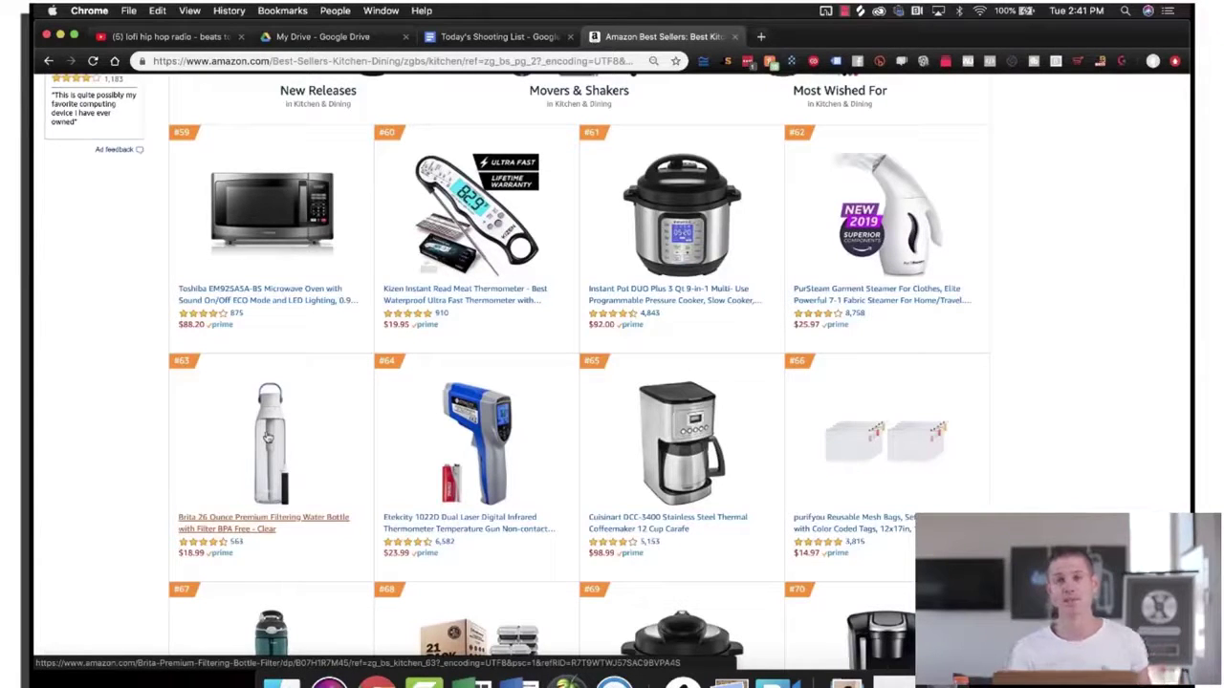
{"action": "left_click", "coordinate": [267, 438], "text": "super"}
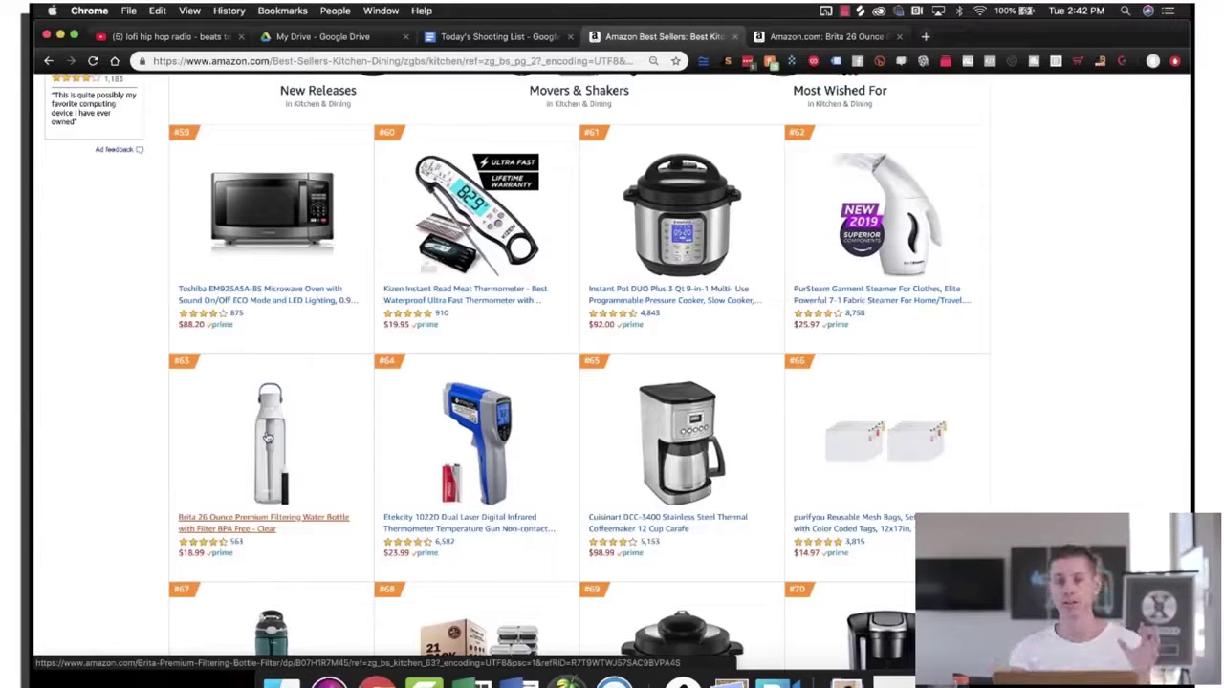
Step: Set the Amazon search scope to All Departments and search for "scratch off map"
{"action": "scroll", "coordinate": [612, 382], "scroll_direction": "up", "scroll_amount": 10}
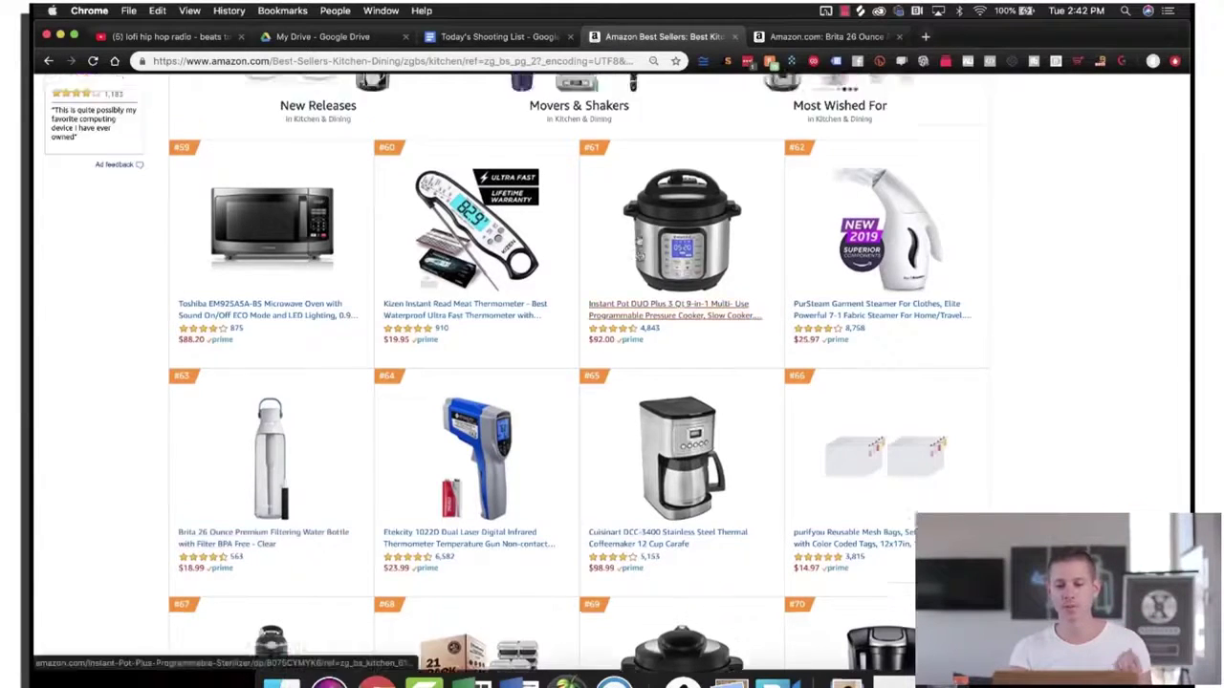
{"action": "left_click", "coordinate": [380, 153]}
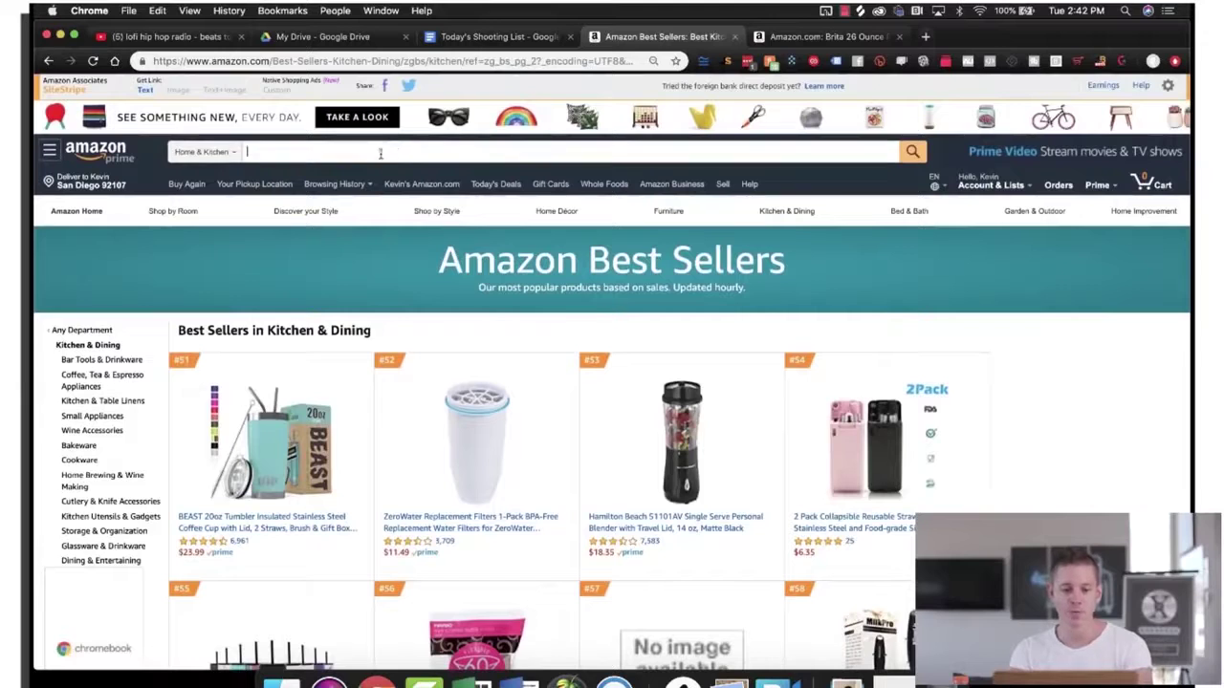
{"action": "left_click", "coordinate": [204, 151]}
{"action": "scroll", "coordinate": [229, 162], "scroll_direction": "up", "scroll_amount": 5}
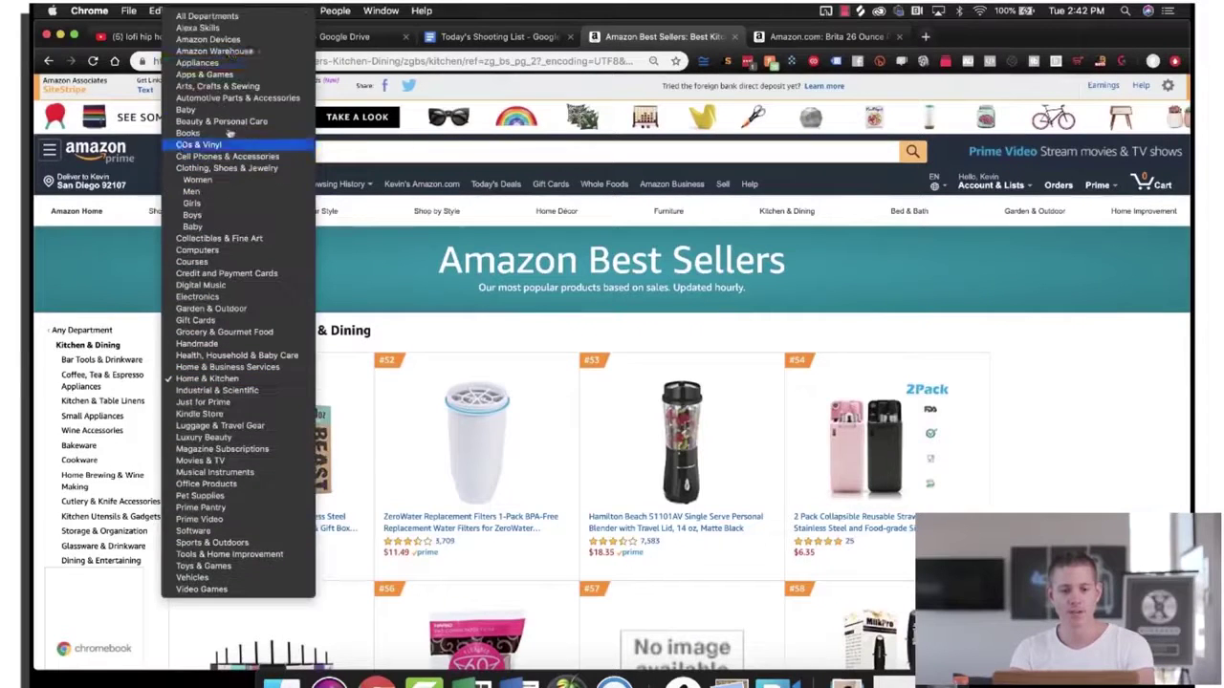
{"action": "left_click", "coordinate": [197, 26]}
{"action": "left_click", "coordinate": [204, 151]}
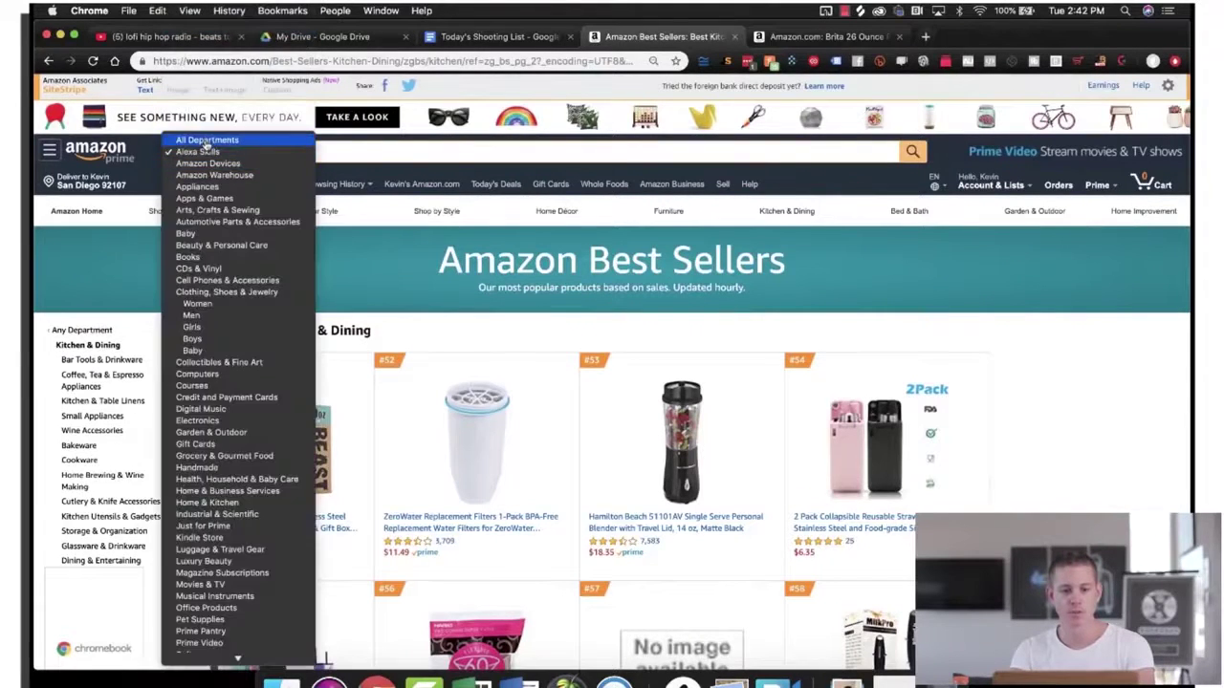
{"action": "left_click", "coordinate": [206, 139]}
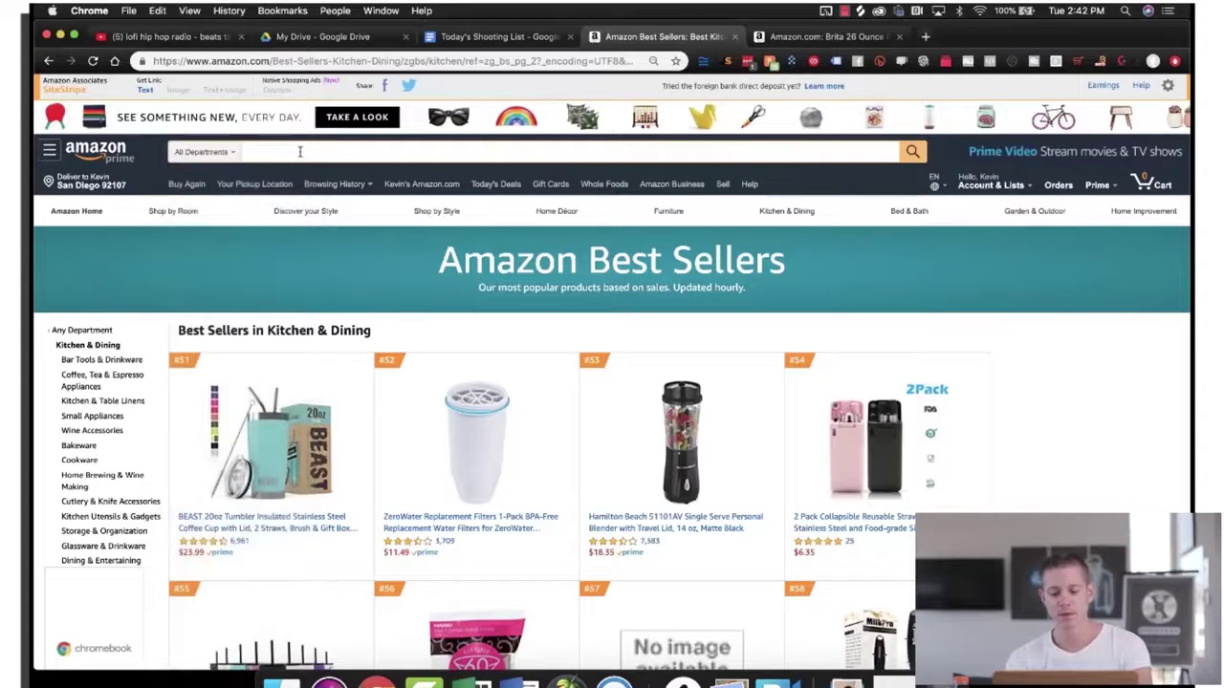
{"action": "type", "text": "scratch off map"}
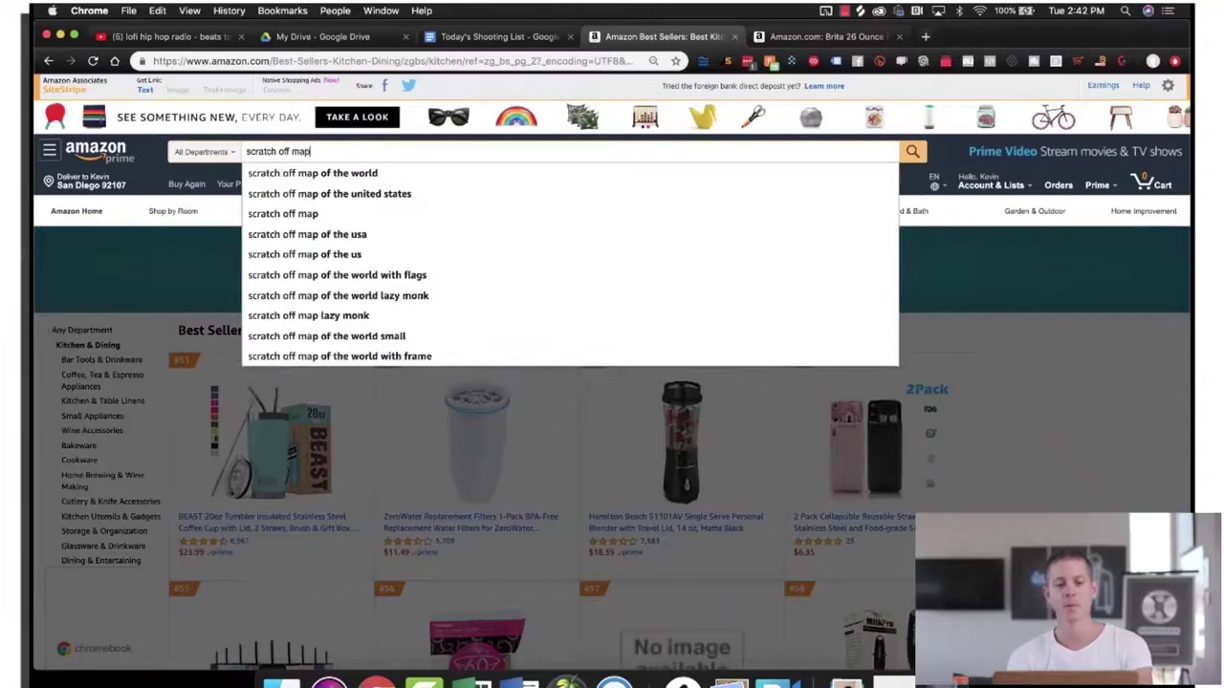
{"action": "key", "text": "Return"}
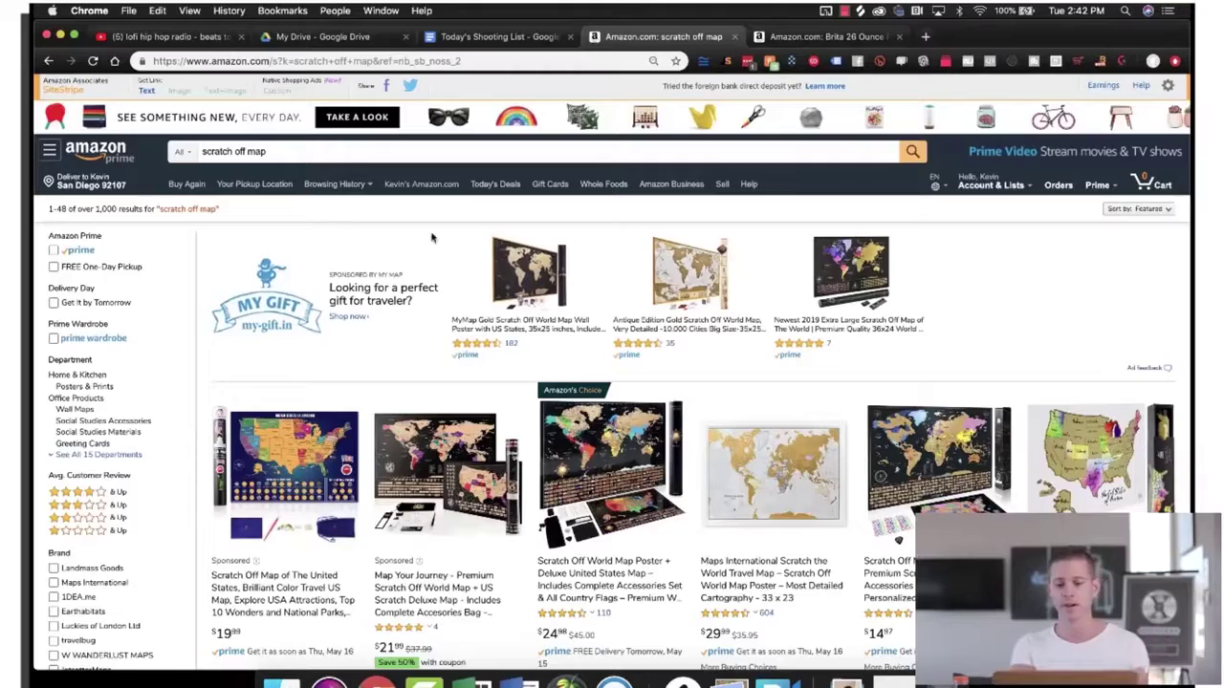
Step: Examine the prices, ratings and review counts of the scratch off map listings in the search results
{"action": "scroll", "coordinate": [719, 432], "scroll_direction": "down", "scroll_amount": 5}
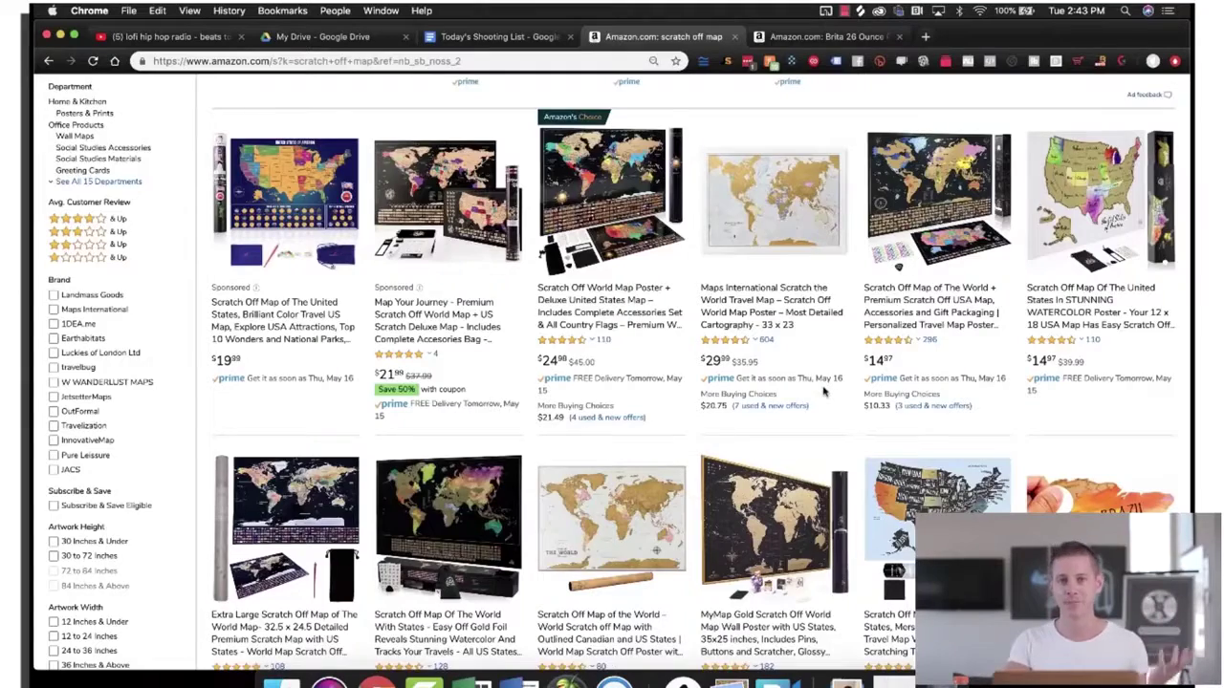
{"action": "scroll", "coordinate": [823, 391], "scroll_direction": "down", "scroll_amount": 15}
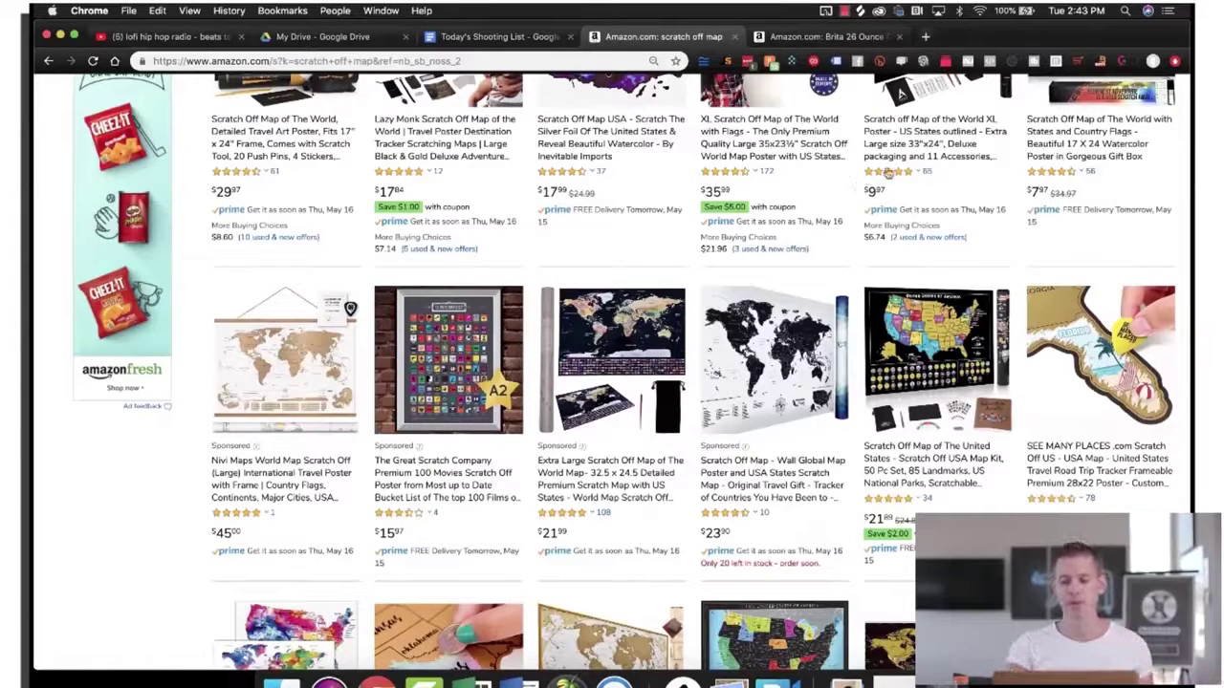
{"action": "scroll", "coordinate": [887, 278], "scroll_direction": "down", "scroll_amount": 5}
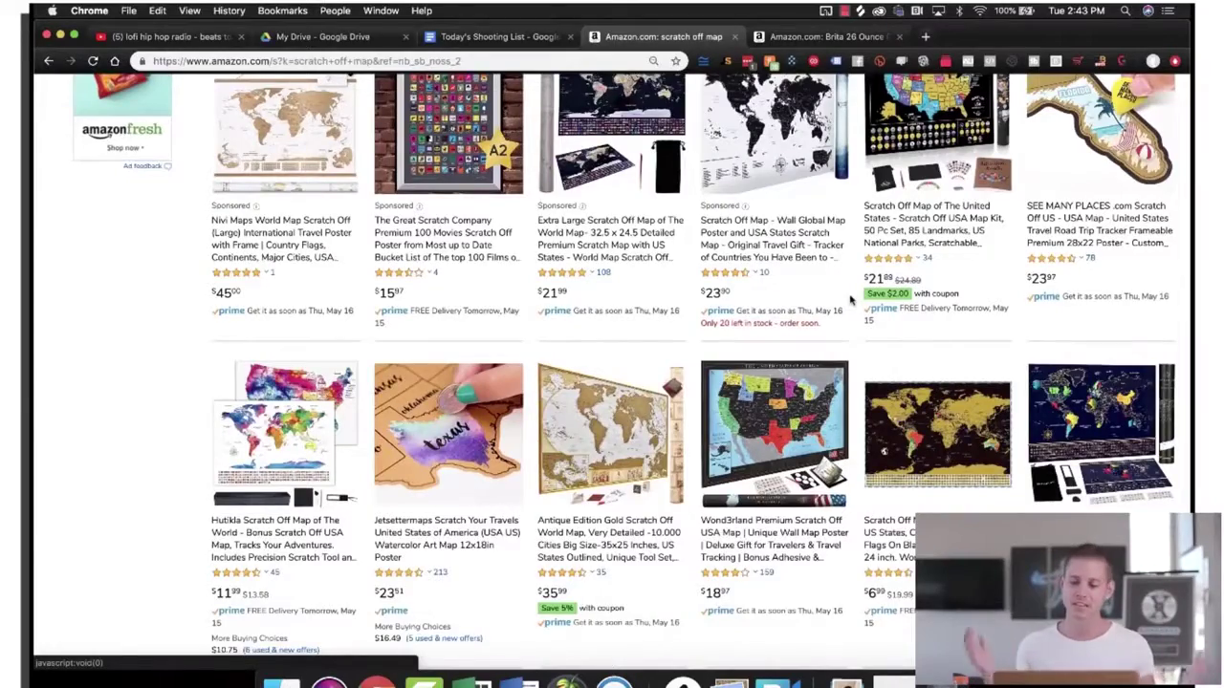
{"action": "scroll", "coordinate": [851, 300], "scroll_direction": "up", "scroll_amount": 15}
{"action": "scroll", "coordinate": [250, 348], "scroll_direction": "down", "scroll_amount": 8}
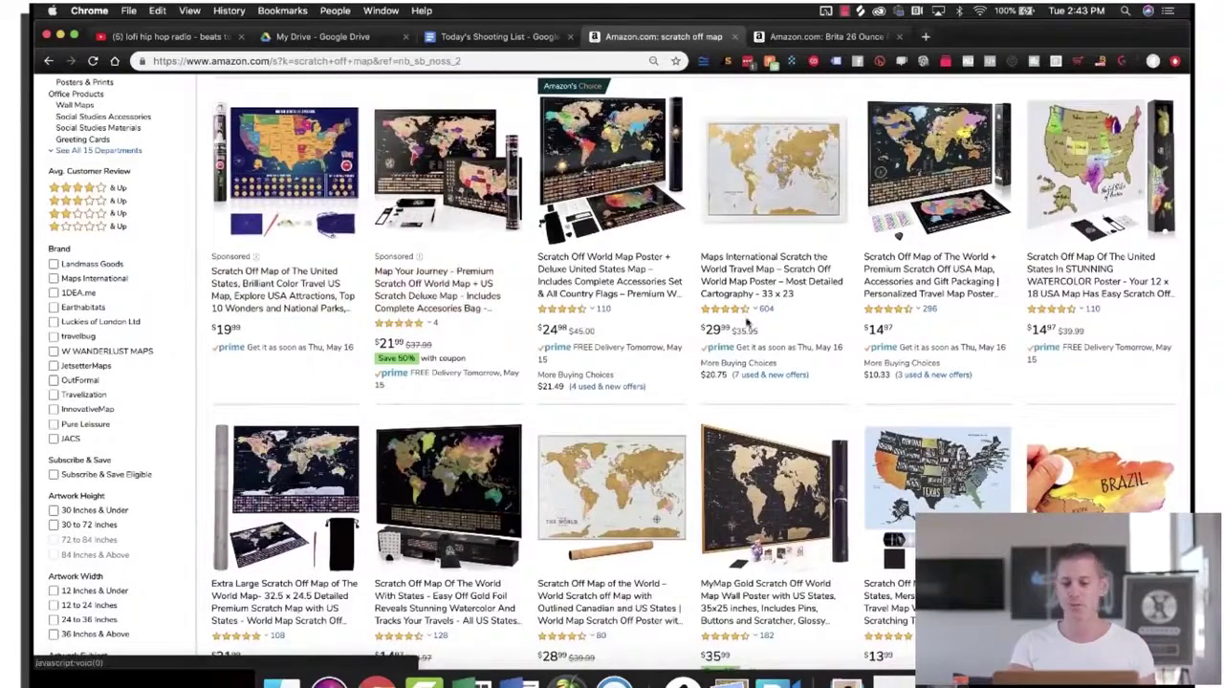
{"action": "scroll", "coordinate": [793, 345], "scroll_direction": "down", "scroll_amount": 4}
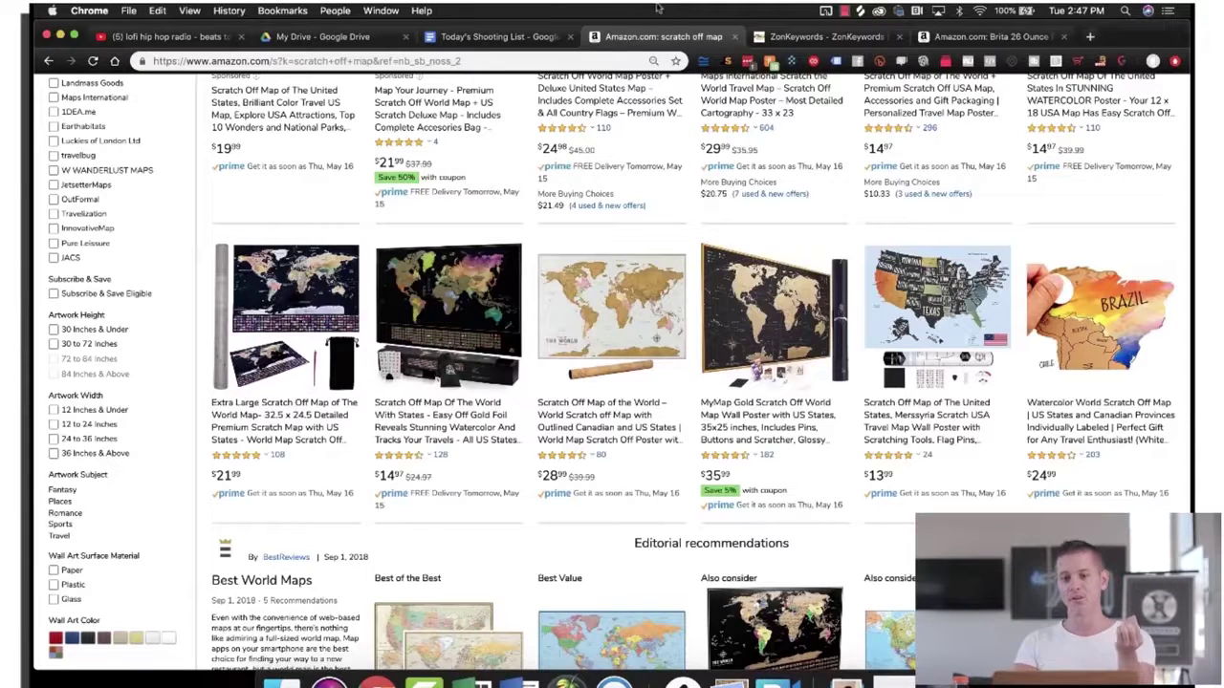
Step: Switch to ZonKeywords, search Keyword X for "scratch map", and examine its seasonality, word cloud and related keywords
{"action": "left_click", "coordinate": [827, 38]}
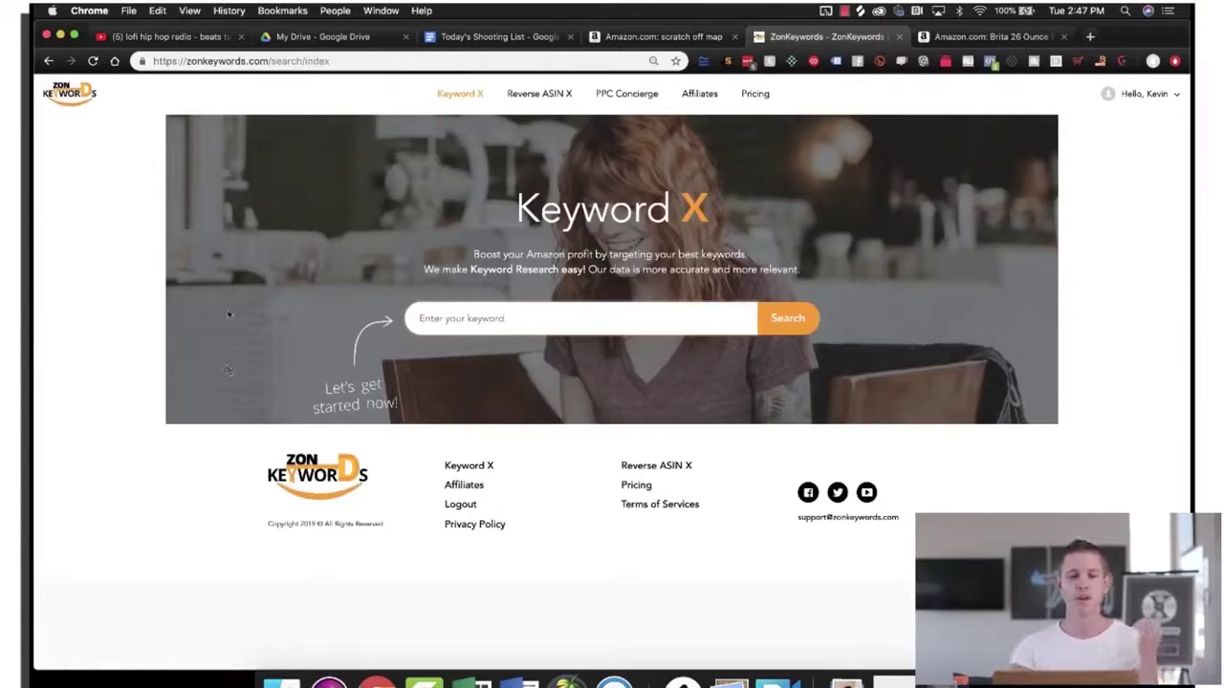
{"action": "type", "text": "scratch map"}
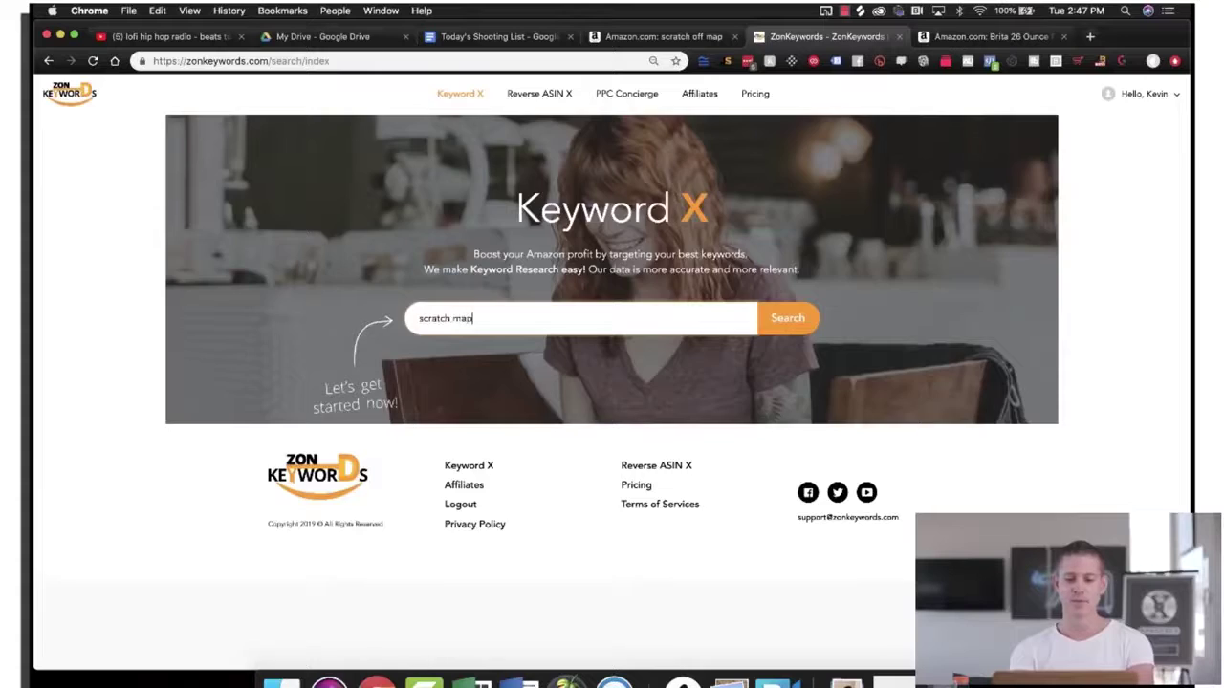
{"action": "key", "text": "Return"}
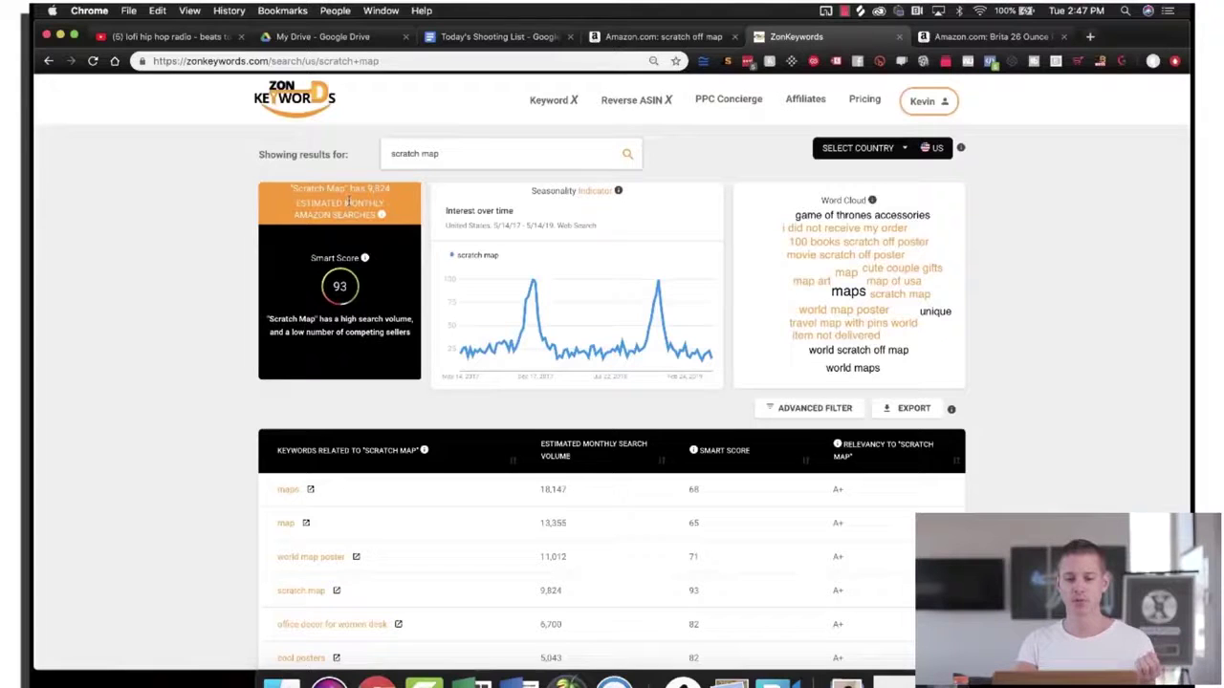
{"action": "mouse_move", "coordinate": [528, 298]}
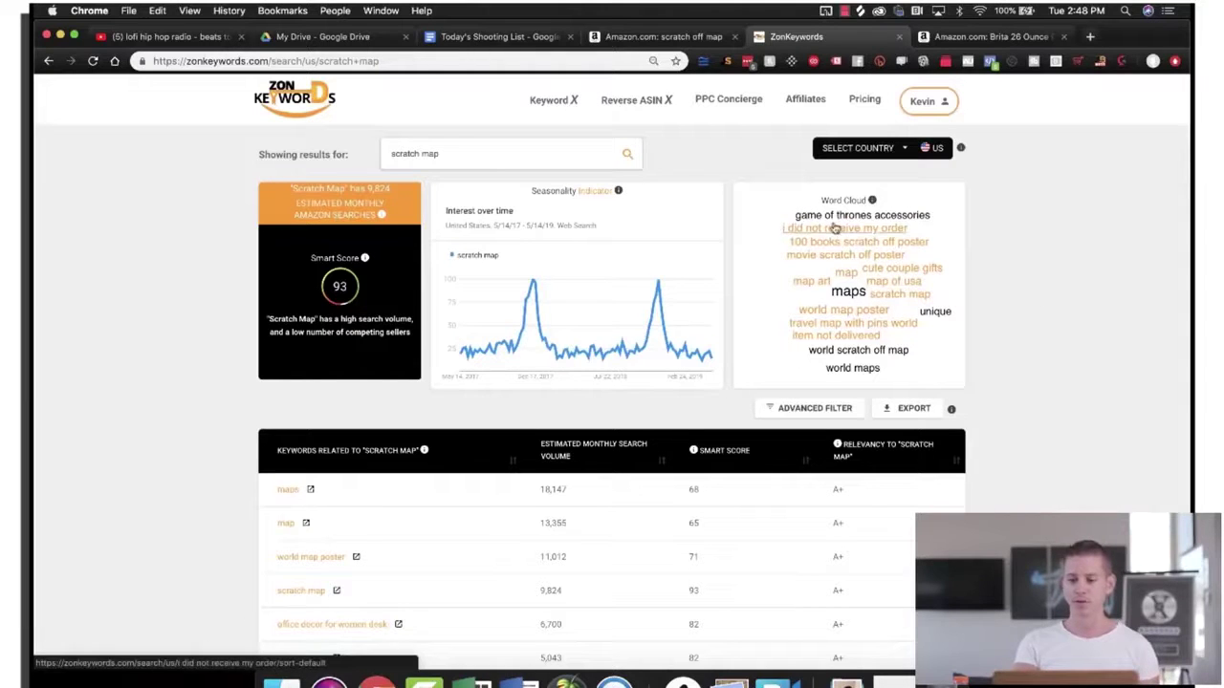
{"action": "scroll", "coordinate": [834, 230], "scroll_direction": "down", "scroll_amount": 3}
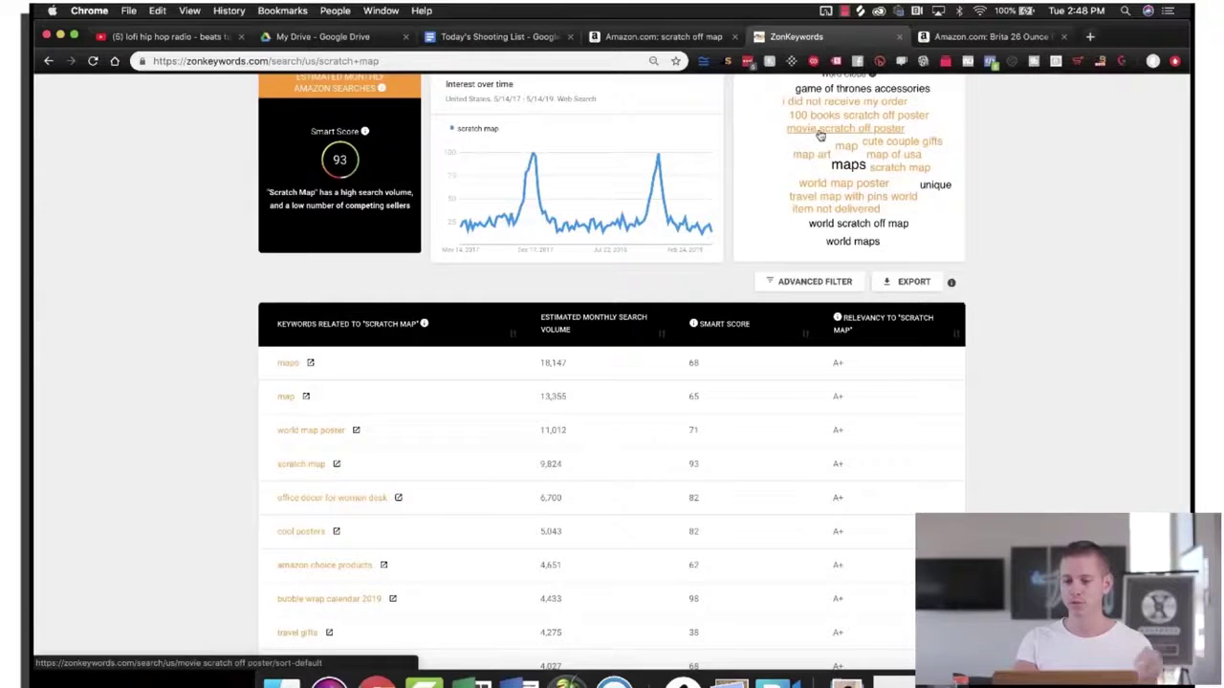
Step: Examine the monthly search volumes, smart scores and relevancy of the keywords related to "scratch map"
{"action": "scroll", "coordinate": [843, 179], "scroll_direction": "down", "scroll_amount": 1}
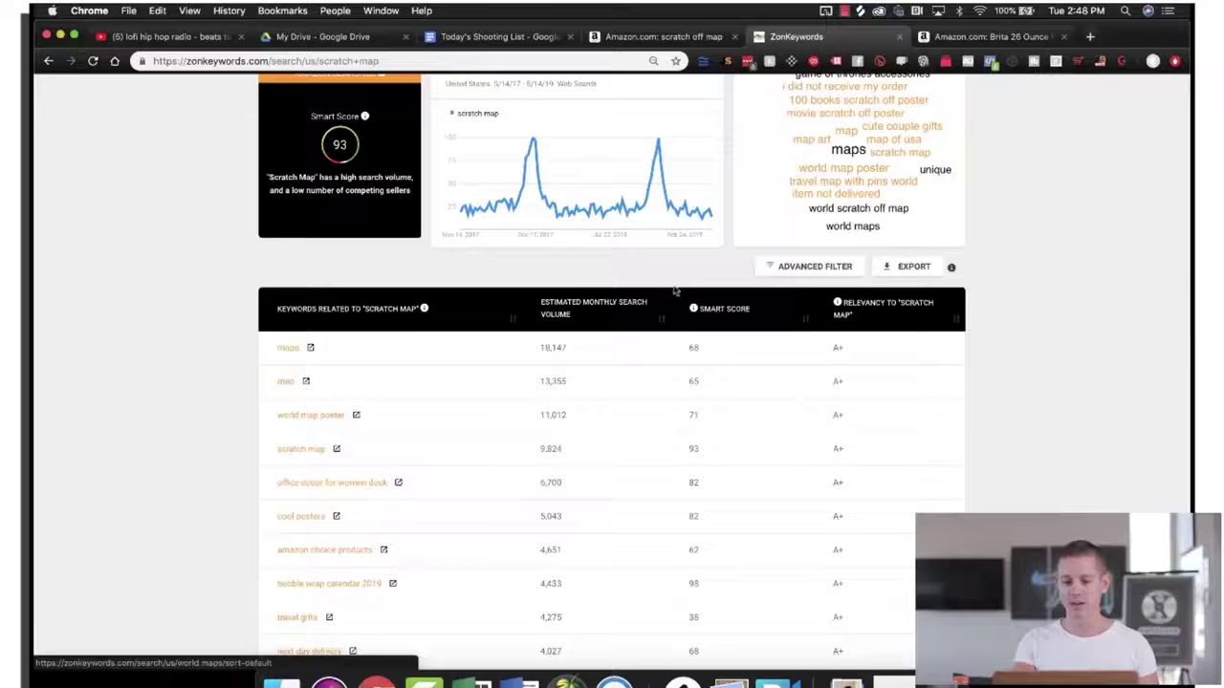
{"action": "scroll", "coordinate": [653, 287], "scroll_direction": "down", "scroll_amount": 3}
{"action": "scroll", "coordinate": [259, 245], "scroll_direction": "down", "scroll_amount": 1}
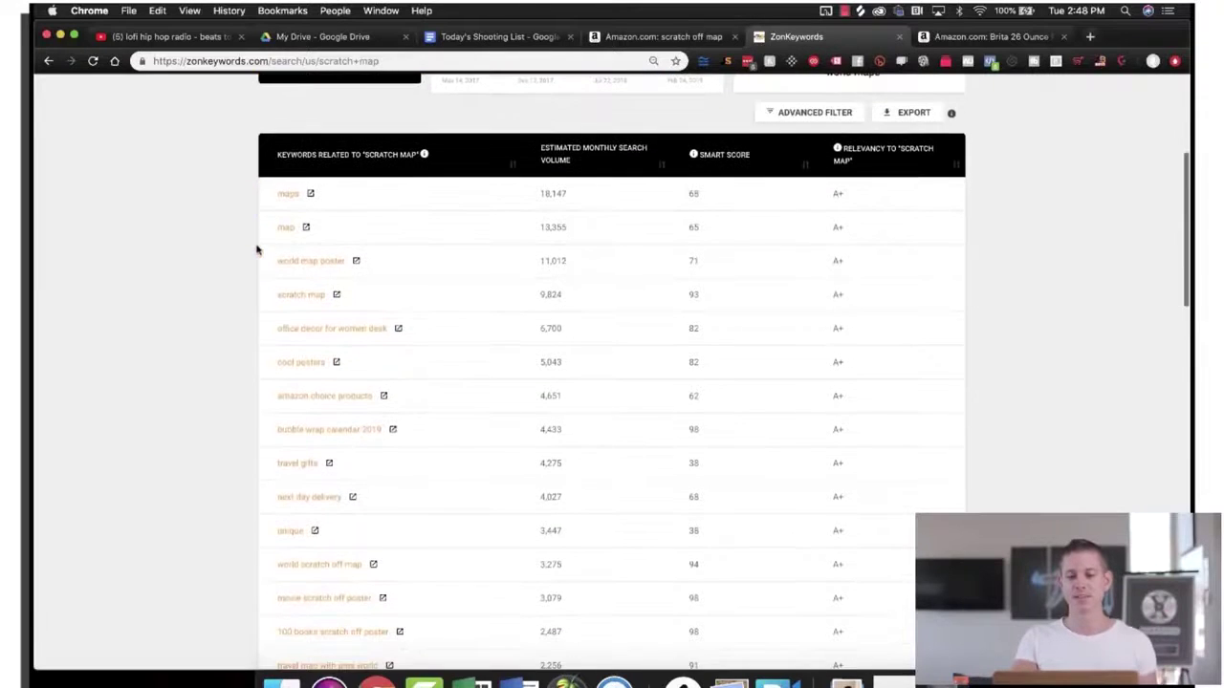
{"action": "scroll", "coordinate": [226, 196], "scroll_direction": "down", "scroll_amount": 1}
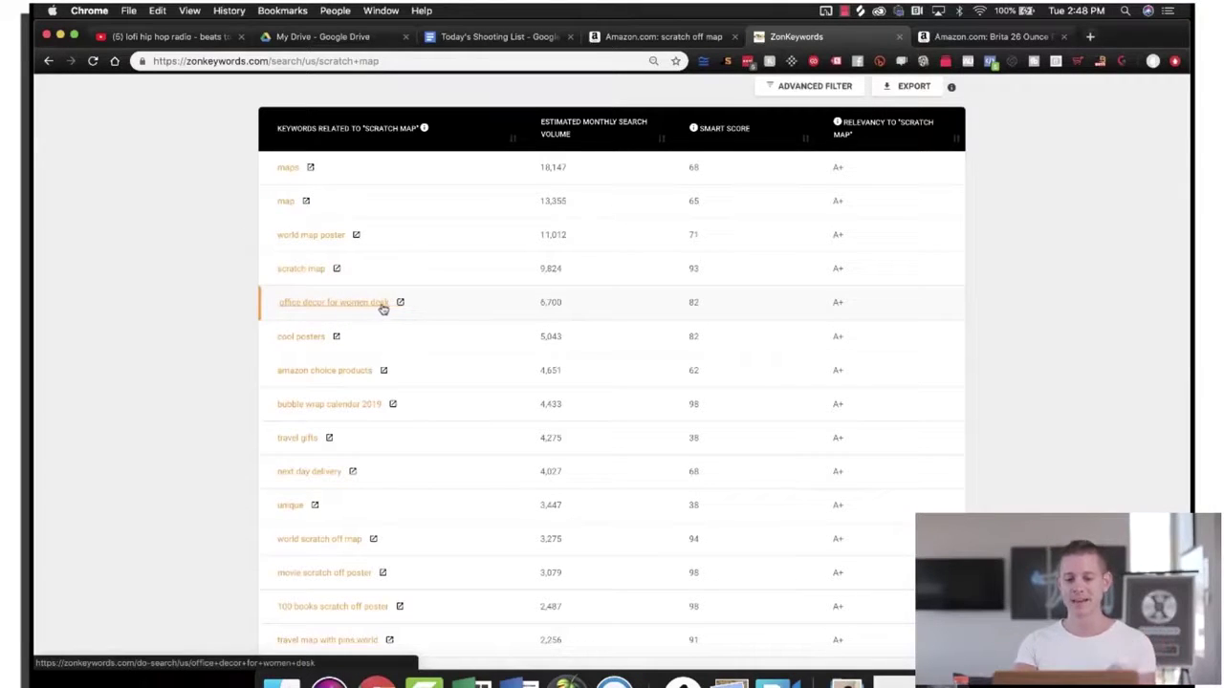
{"action": "scroll", "coordinate": [228, 373], "scroll_direction": "down", "scroll_amount": 1}
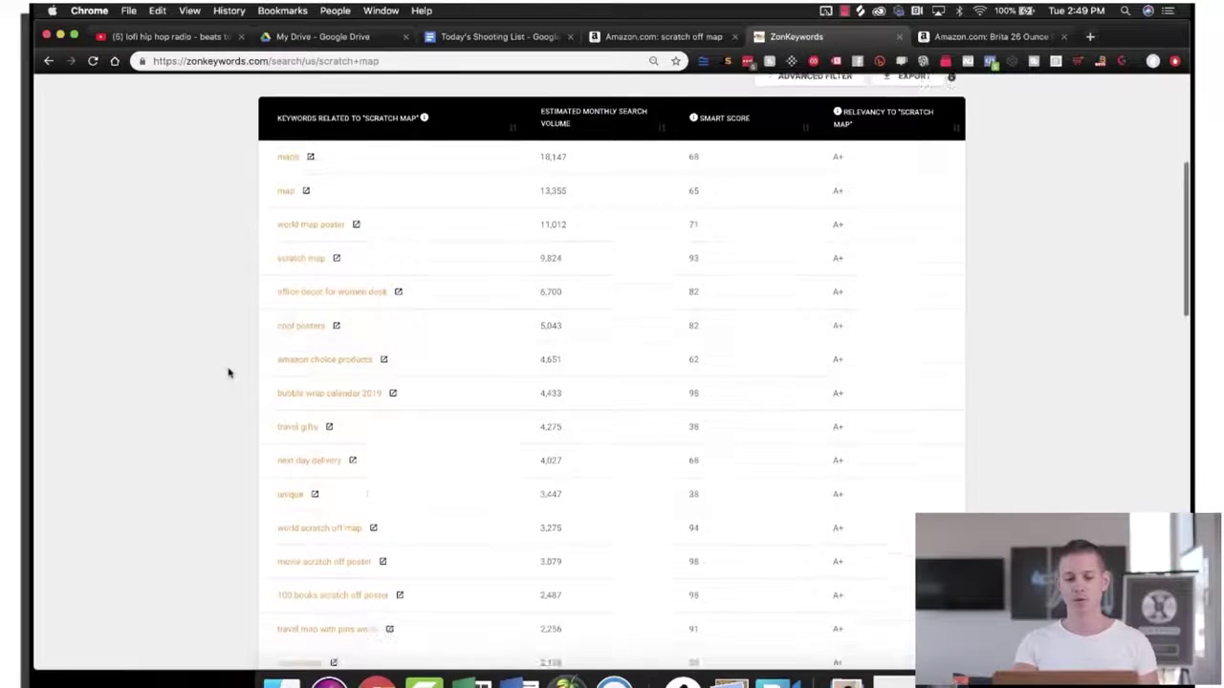
{"action": "scroll", "coordinate": [259, 300], "scroll_direction": "down", "scroll_amount": 2}
{"action": "scroll", "coordinate": [200, 348], "scroll_direction": "up", "scroll_amount": 3}
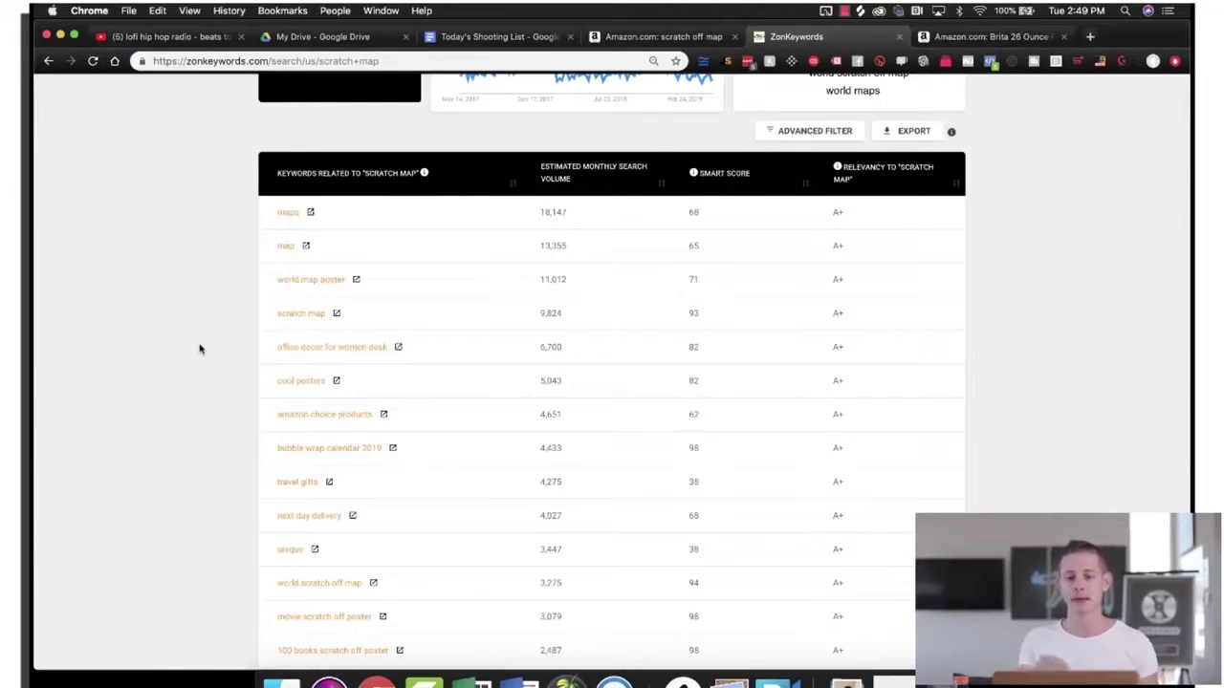
{"action": "scroll", "coordinate": [200, 349], "scroll_direction": "up", "scroll_amount": 6}
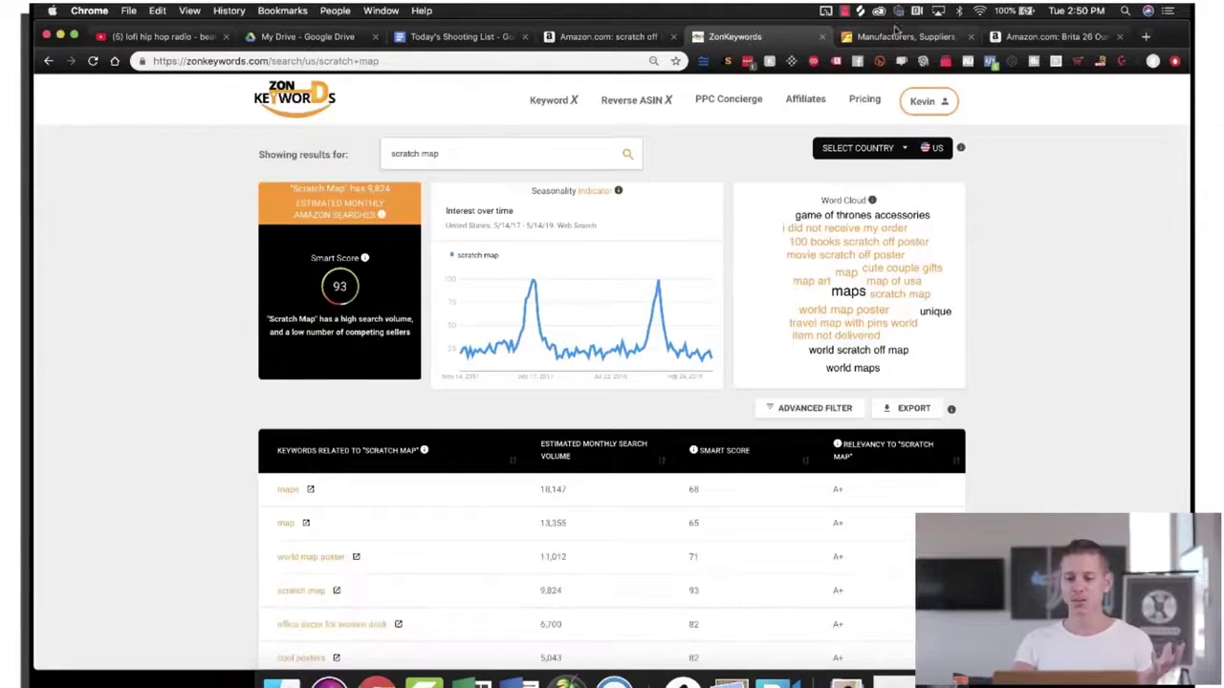
Step: Switch to Alibaba, search its products for "scratch off map", and look over the prices and minimum orders of the first listings
{"action": "key", "text": "ctrl+Tab"}
{"action": "left_click", "coordinate": [452, 130]}
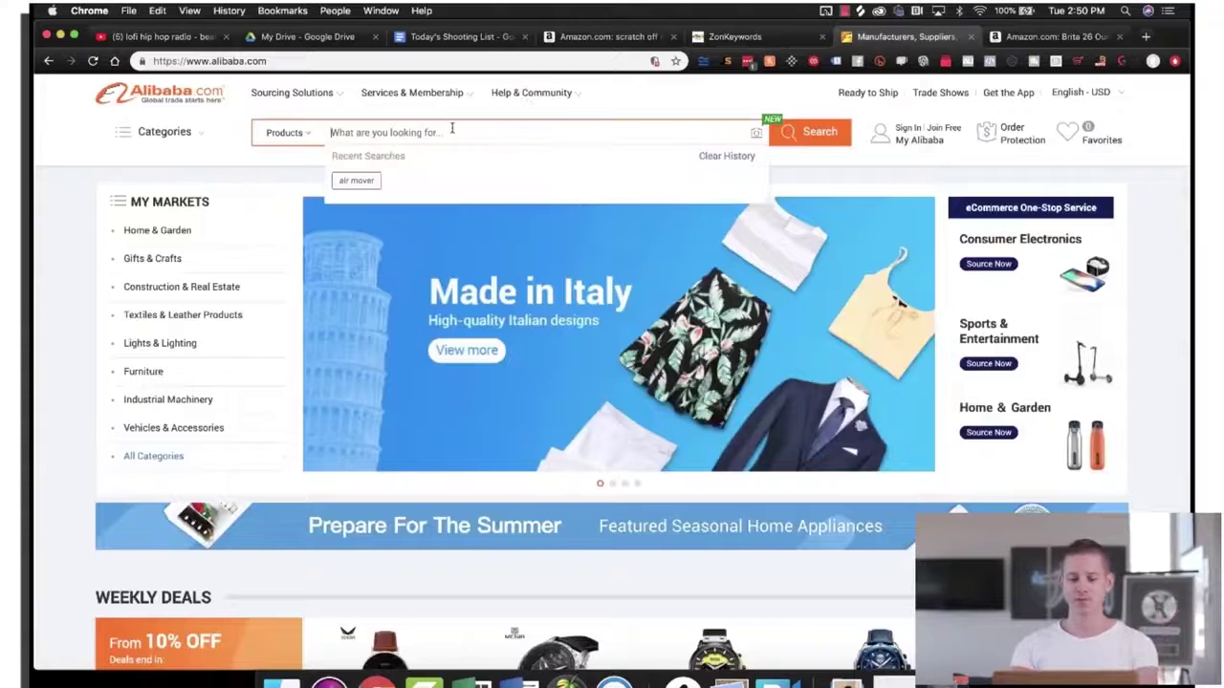
{"action": "type", "text": "scratch of"}
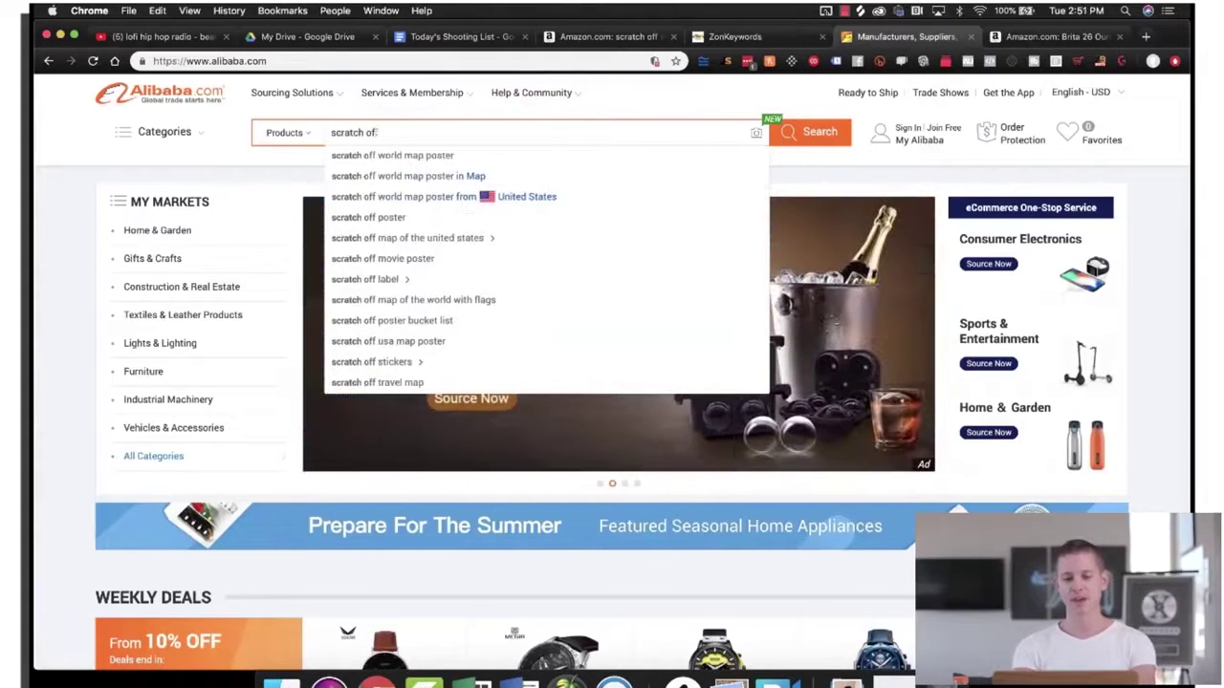
{"action": "type", "text": "f map"}
{"action": "key", "text": "Return"}
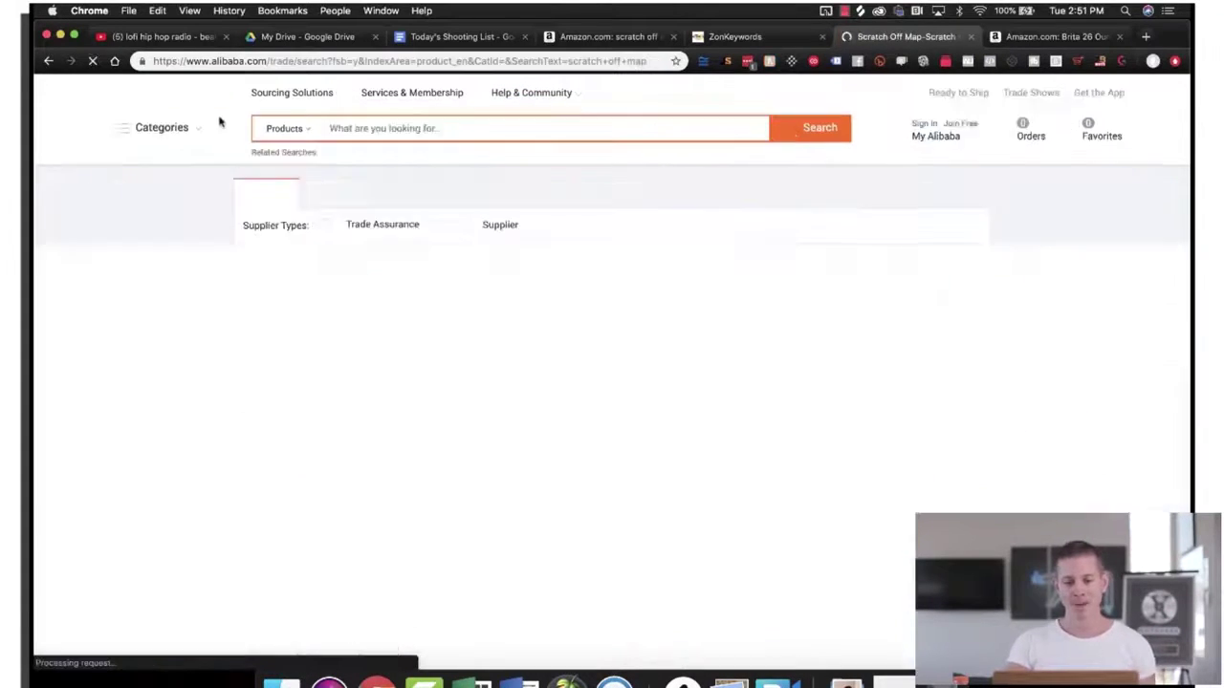
{"action": "scroll", "coordinate": [469, 349], "scroll_direction": "down", "scroll_amount": 1}
{"action": "scroll", "coordinate": [469, 349], "scroll_direction": "down", "scroll_amount": 1}
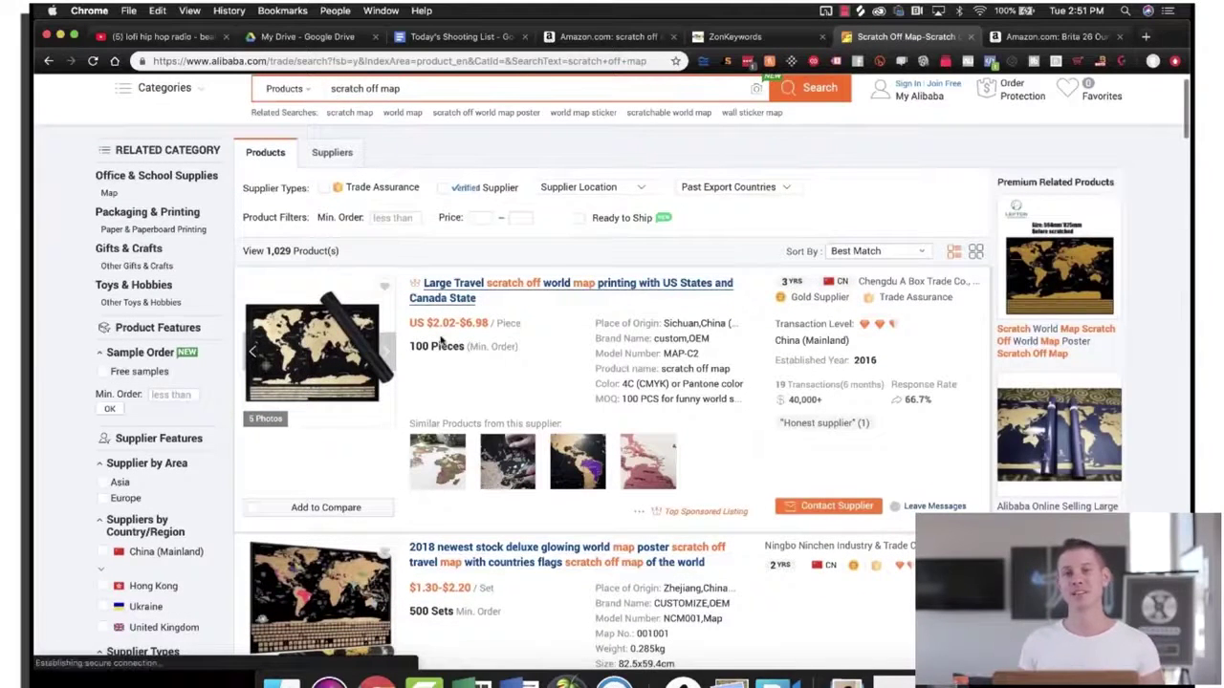
{"action": "scroll", "coordinate": [440, 340], "scroll_direction": "up", "scroll_amount": 1}
{"action": "scroll", "coordinate": [441, 339], "scroll_direction": "up", "scroll_amount": 1}
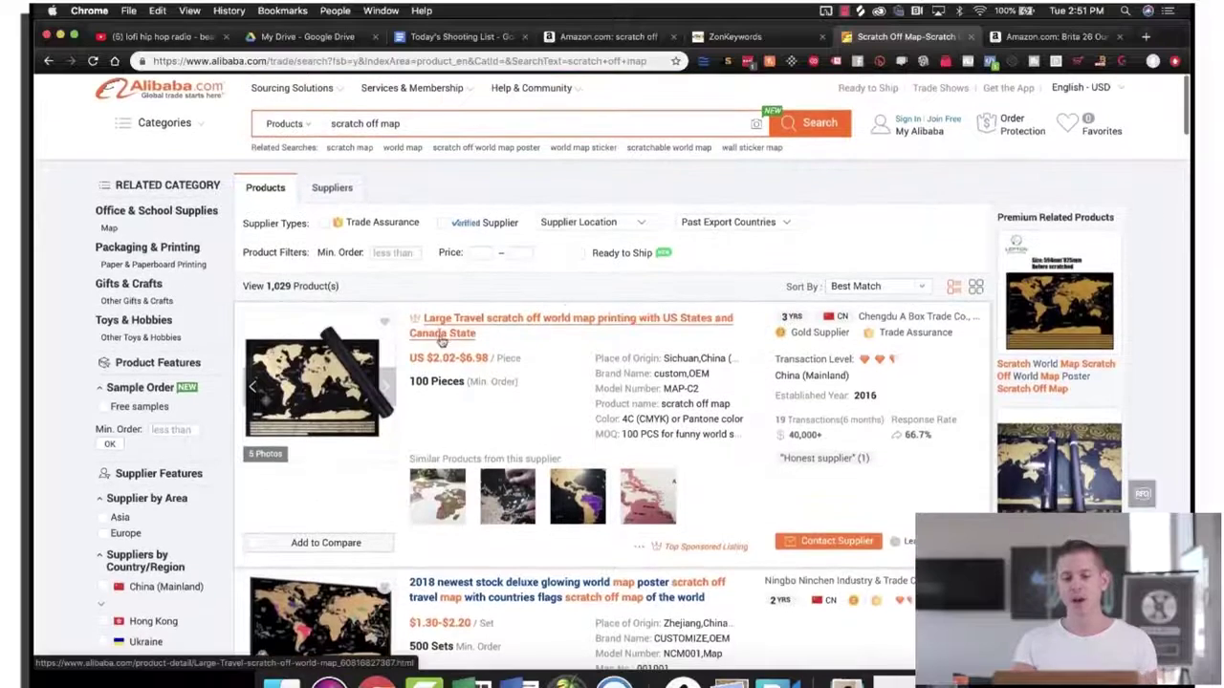
{"action": "scroll", "coordinate": [478, 335], "scroll_direction": "down", "scroll_amount": 1}
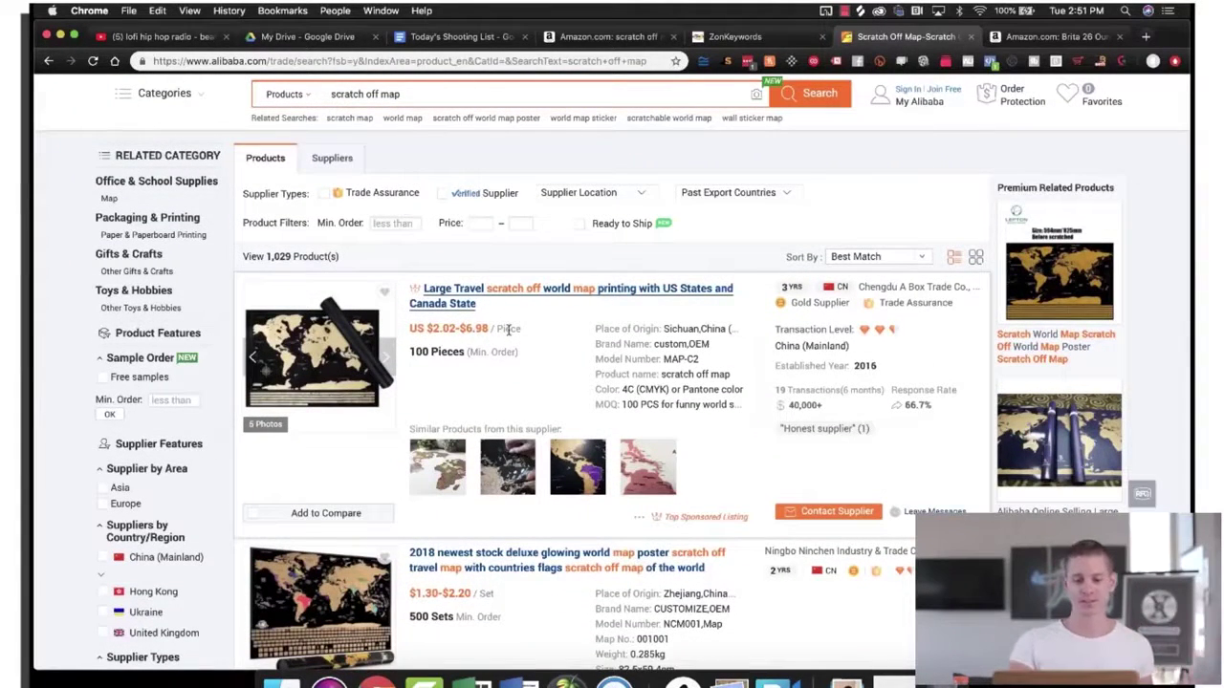
Step: Change the Alibaba search type to Suppliers and search for "scratch off map"
{"action": "scroll", "coordinate": [346, 161], "scroll_direction": "up", "scroll_amount": 2}
{"action": "left_click", "coordinate": [305, 132]}
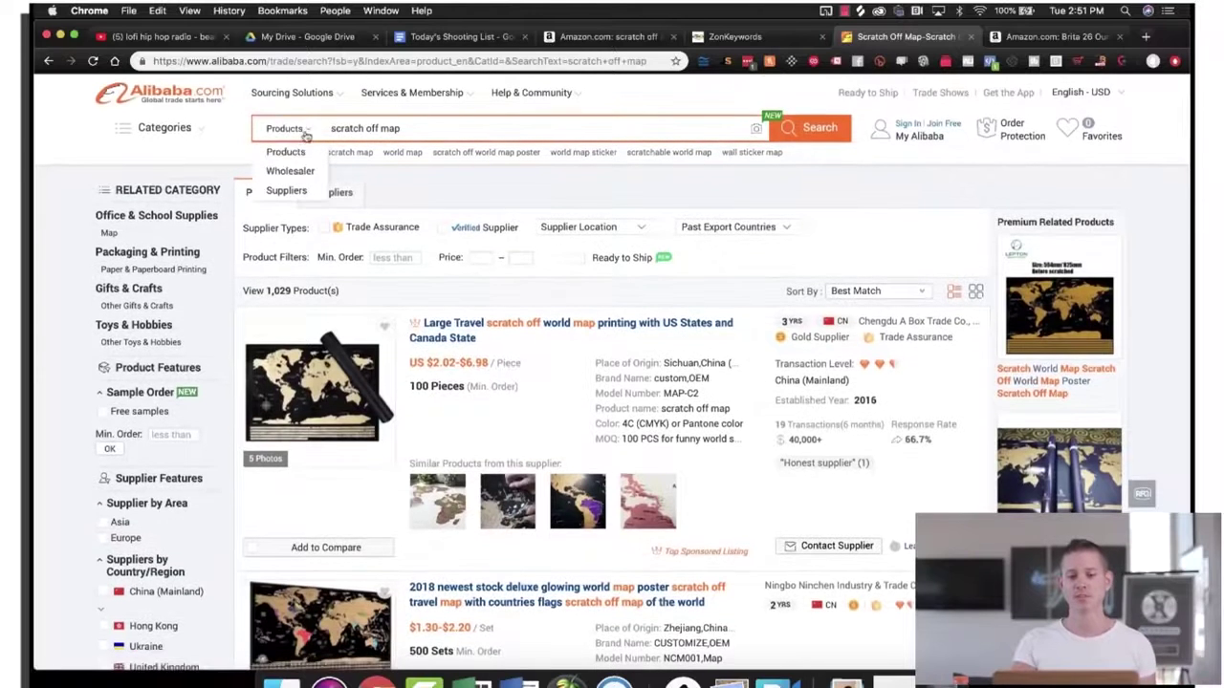
{"action": "left_click", "coordinate": [284, 188]}
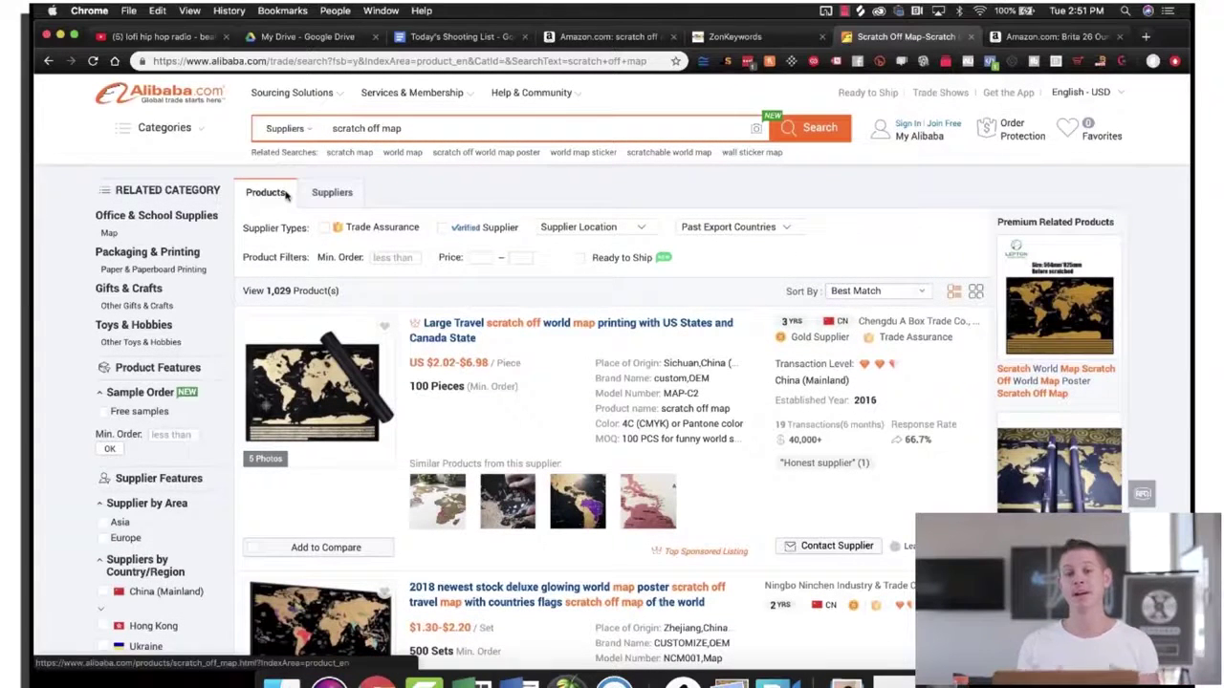
{"action": "left_click", "coordinate": [285, 128]}
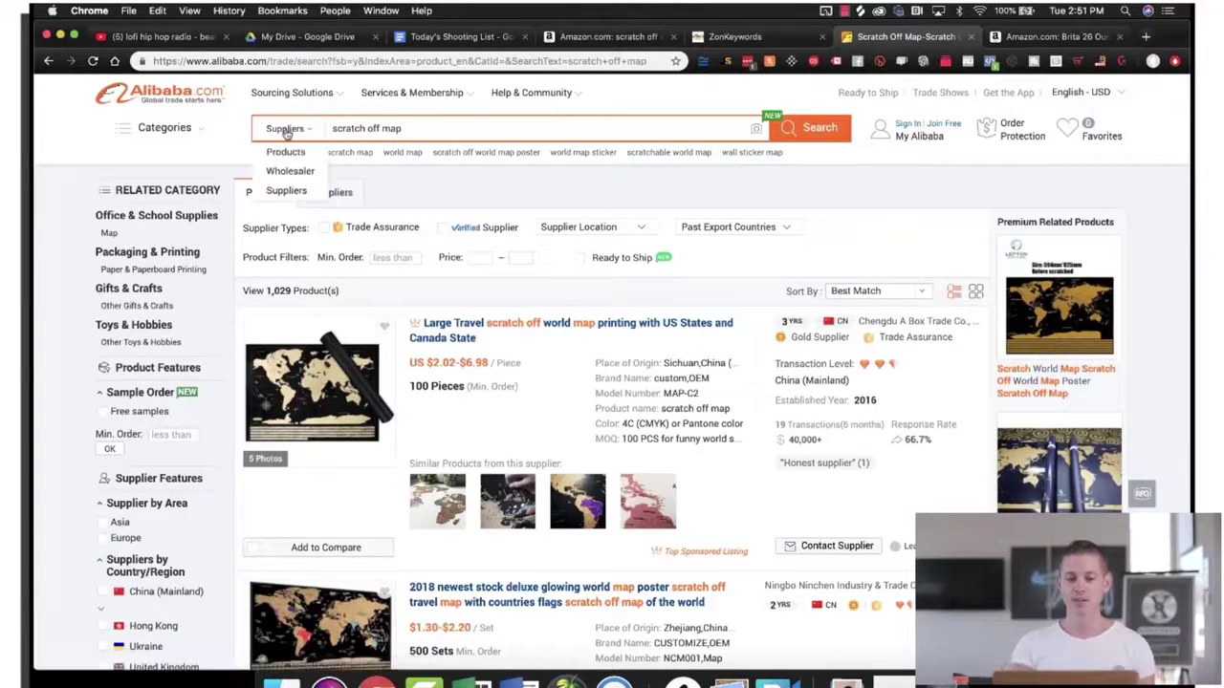
{"action": "left_click", "coordinate": [286, 192]}
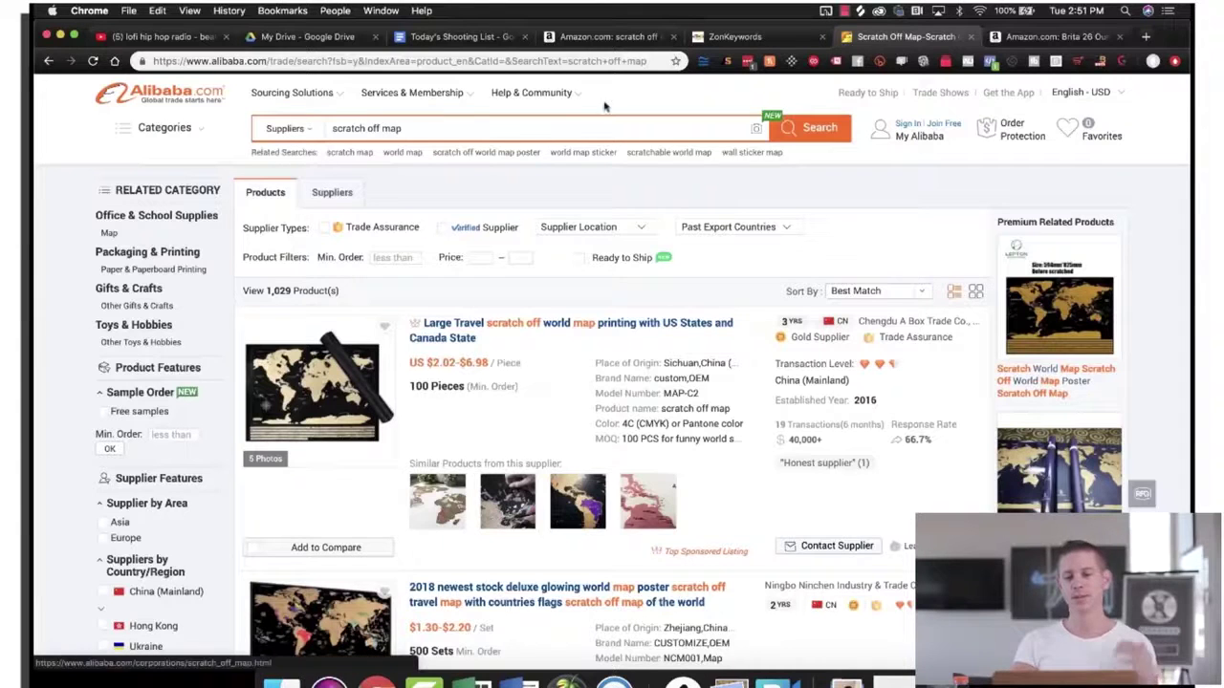
{"action": "left_click", "coordinate": [803, 127]}
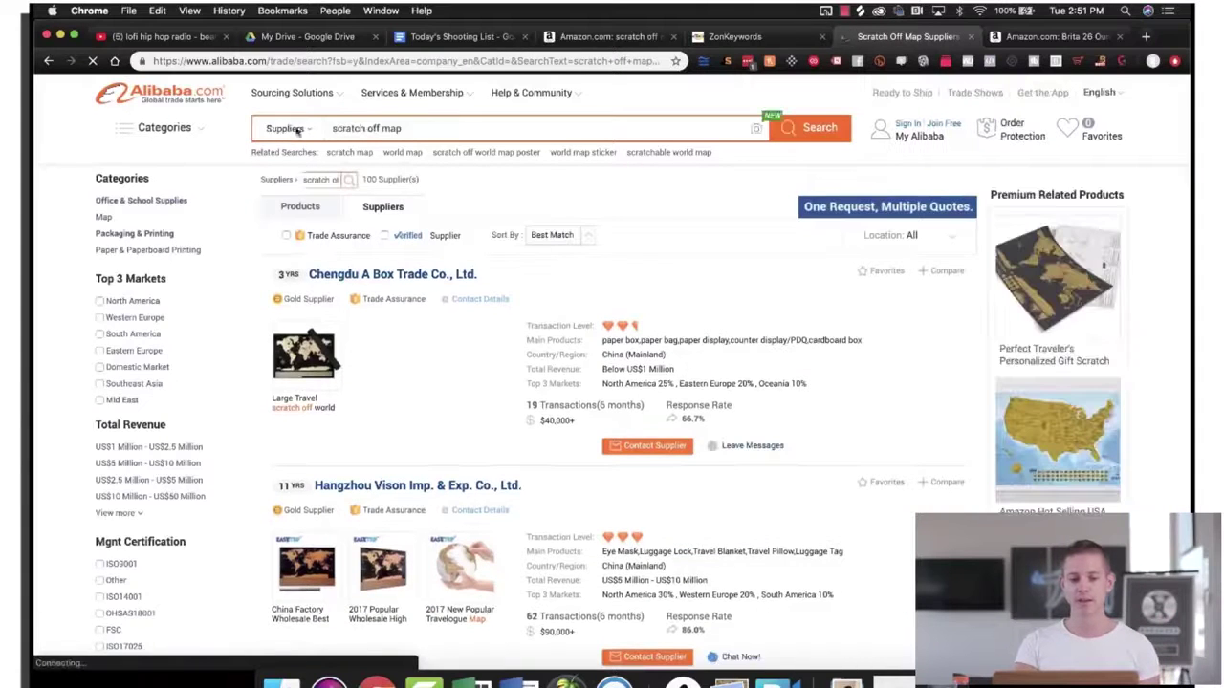
Step: Examine the scratch off map suppliers' years in business, verification, total revenue, main markets, transactions and response rates
{"action": "scroll", "coordinate": [433, 385], "scroll_direction": "down", "scroll_amount": 2}
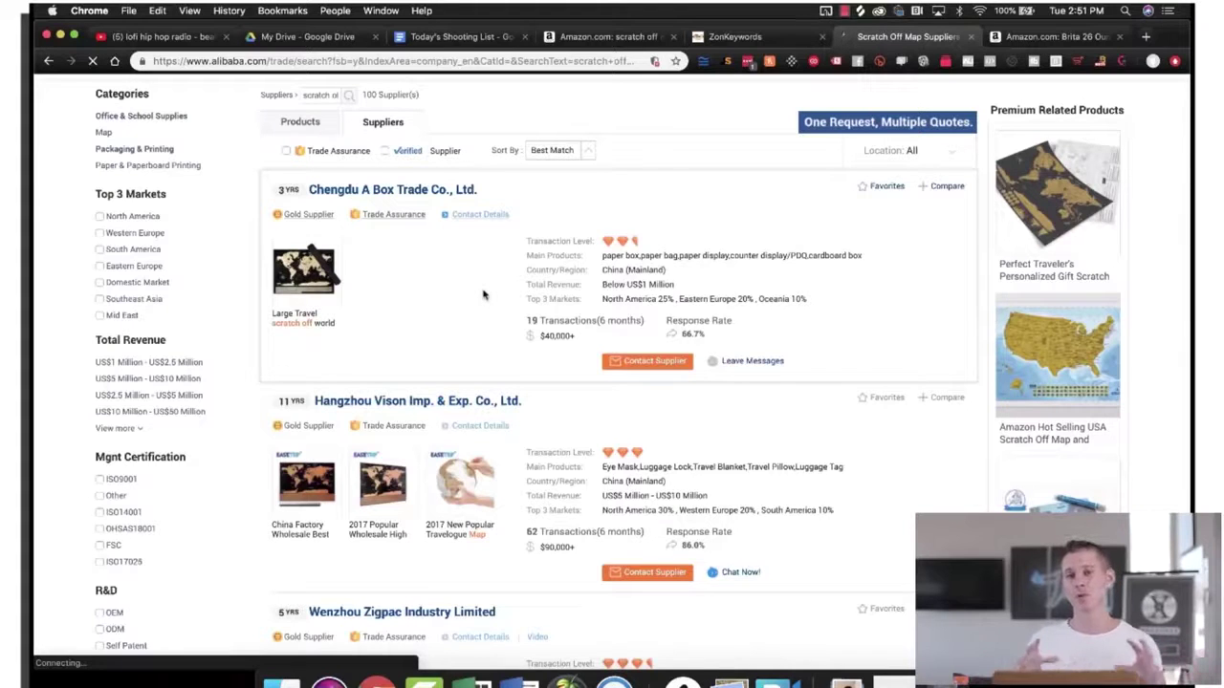
{"action": "scroll", "coordinate": [483, 295], "scroll_direction": "down", "scroll_amount": 2}
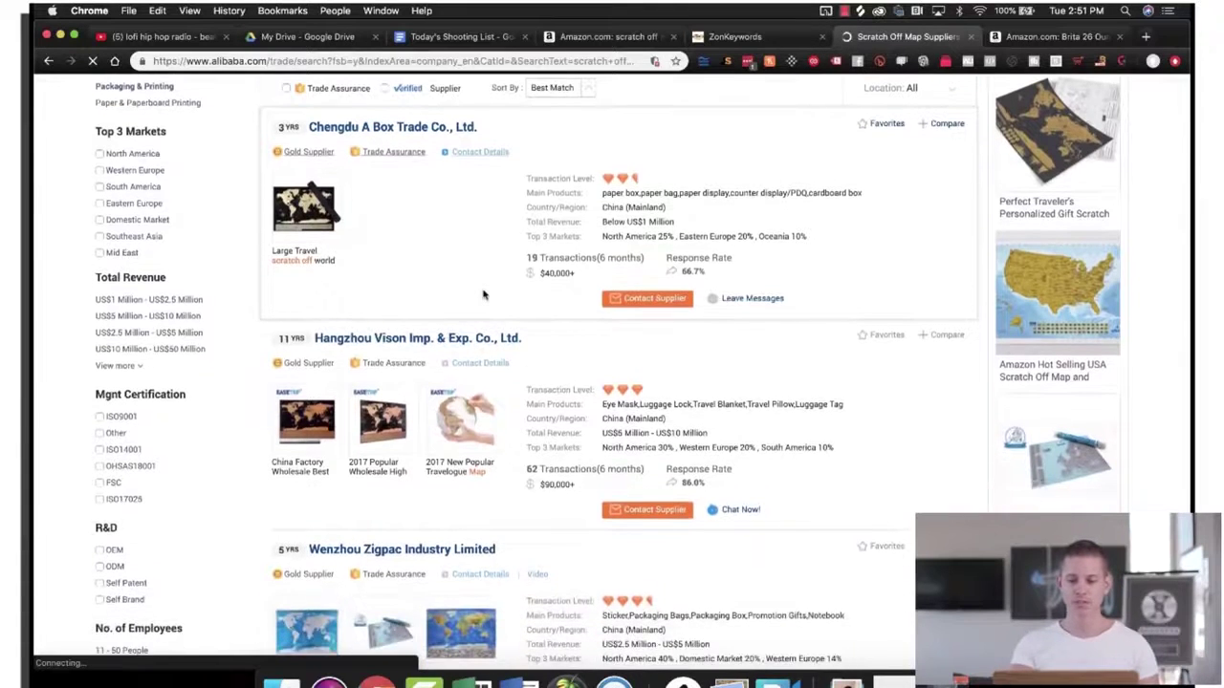
{"action": "scroll", "coordinate": [483, 294], "scroll_direction": "down", "scroll_amount": 1}
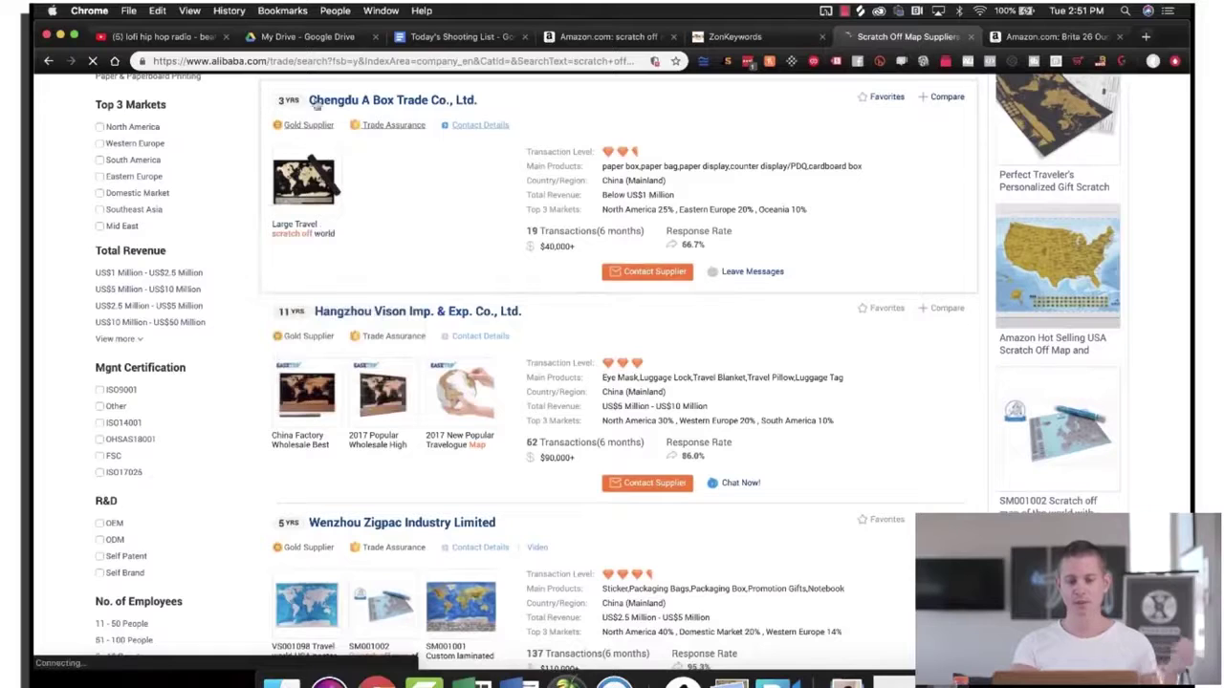
{"action": "scroll", "coordinate": [399, 169], "scroll_direction": "down", "scroll_amount": 1}
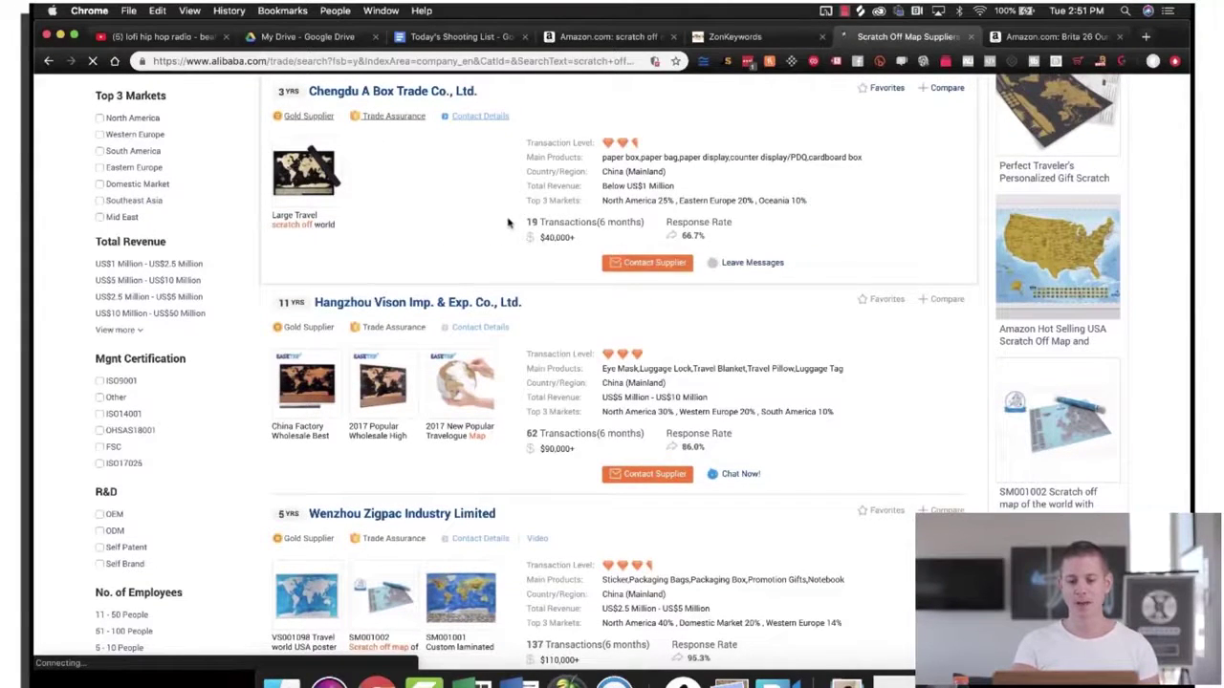
{"action": "scroll", "coordinate": [509, 225], "scroll_direction": "down", "scroll_amount": 4}
{"action": "scroll", "coordinate": [521, 330], "scroll_direction": "down", "scroll_amount": 4}
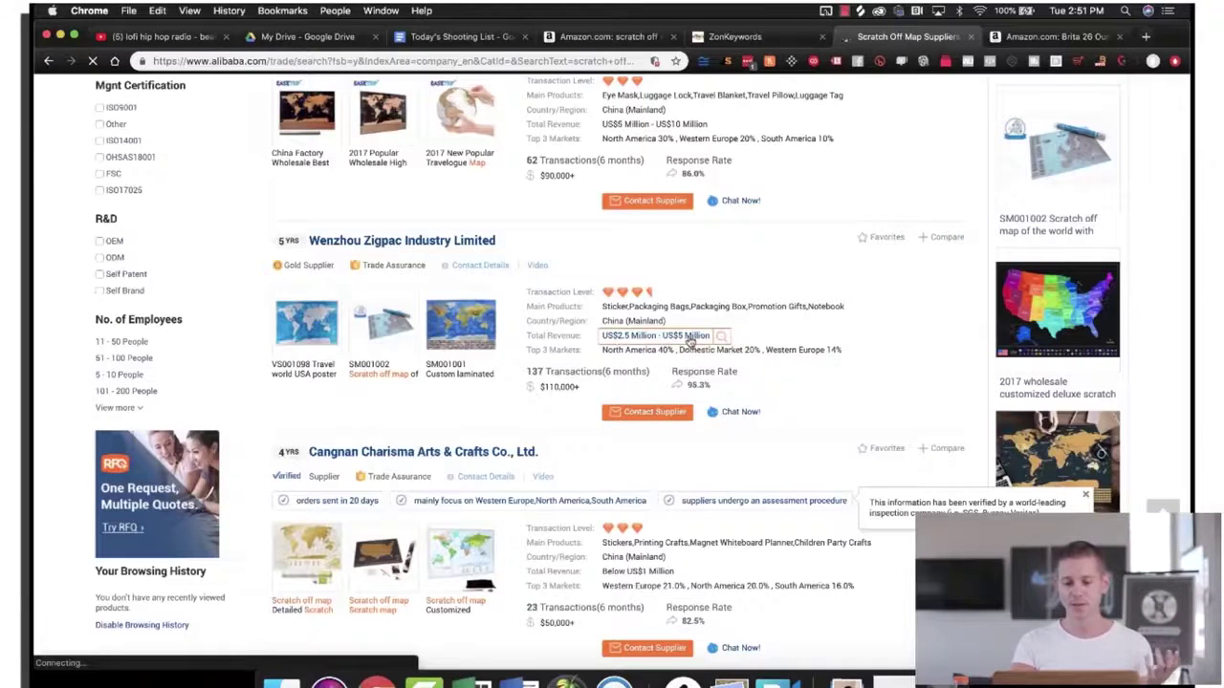
{"action": "scroll", "coordinate": [688, 341], "scroll_direction": "down", "scroll_amount": 5}
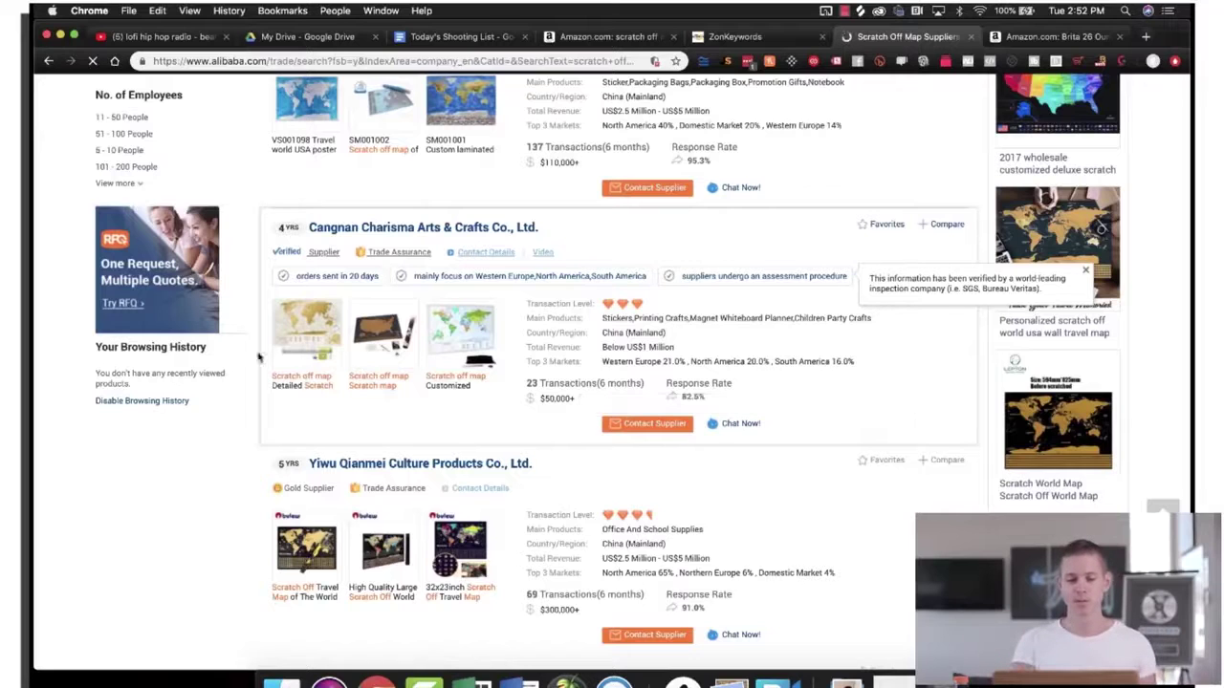
{"action": "scroll", "coordinate": [498, 469], "scroll_direction": "down", "scroll_amount": 5}
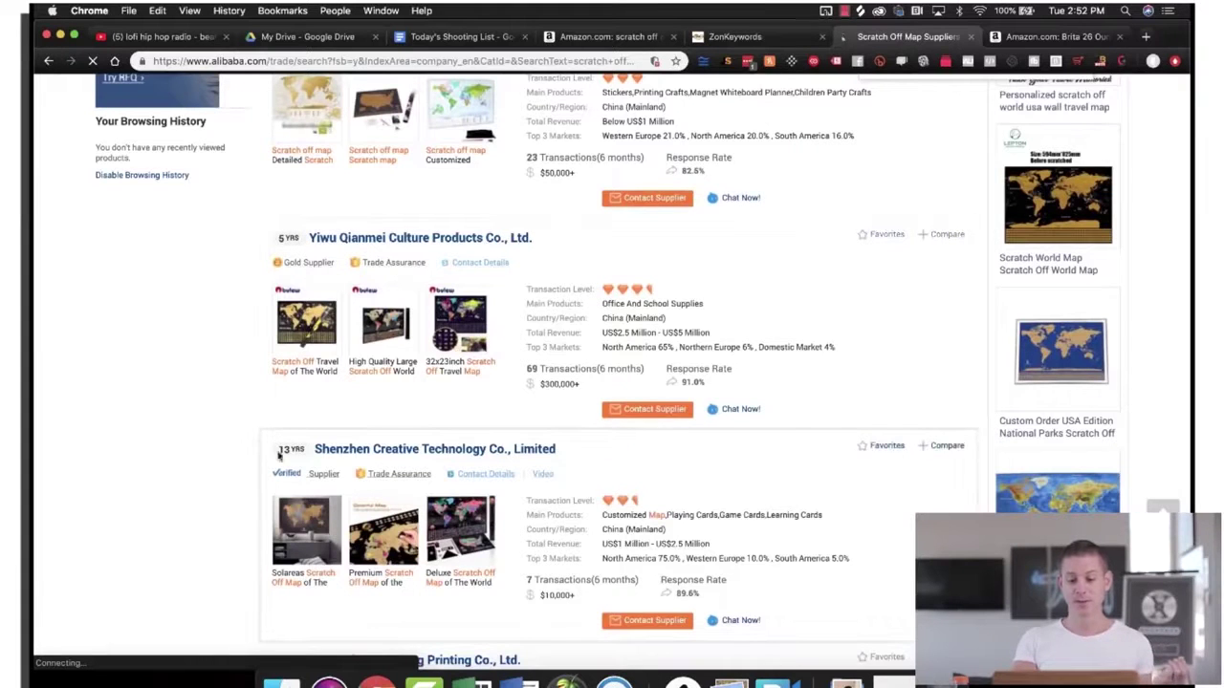
{"action": "scroll", "coordinate": [645, 568], "scroll_direction": "down", "scroll_amount": 4}
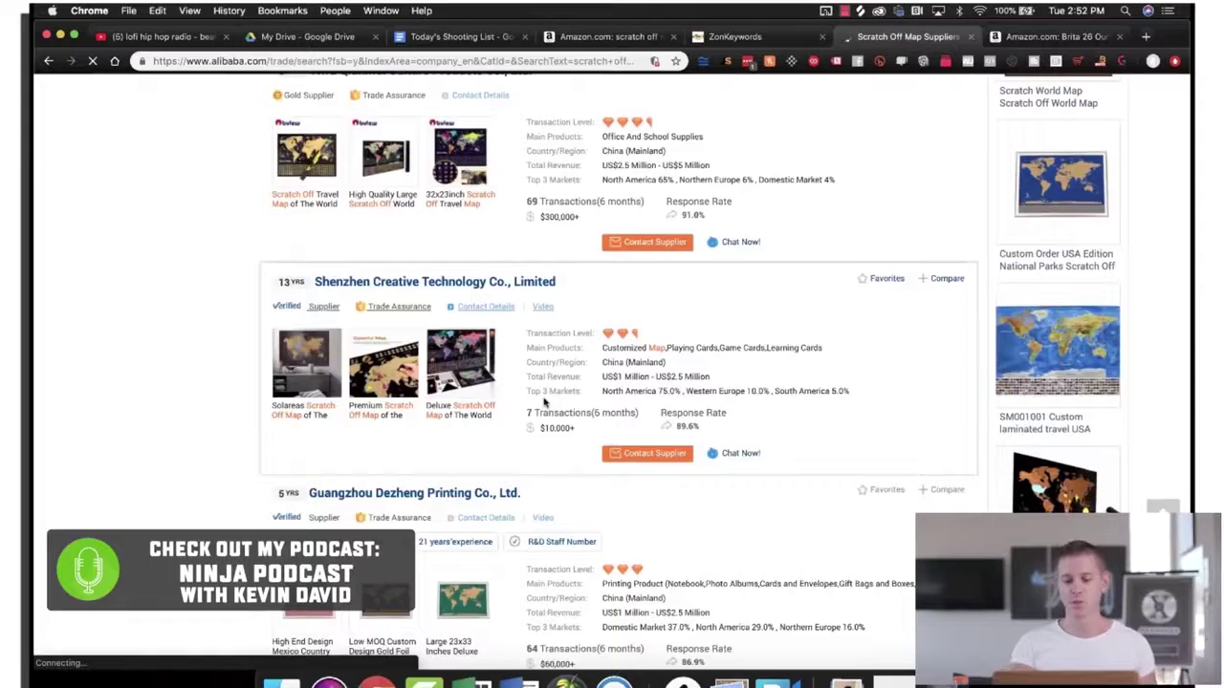
{"action": "scroll", "coordinate": [545, 404], "scroll_direction": "down", "scroll_amount": 8}
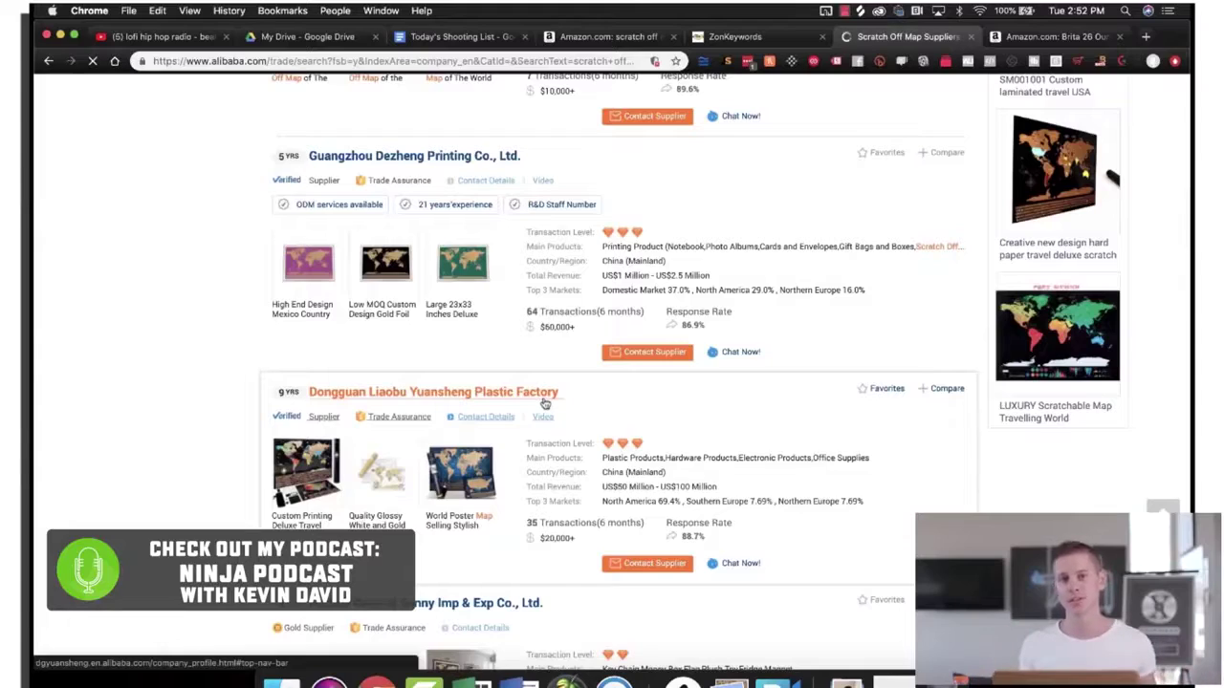
Step: View the company profile of Chengdu A Box Trade Co., Ltd. from the supplier results, then close its tab
{"action": "scroll", "coordinate": [543, 402], "scroll_direction": "up", "scroll_amount": 15}
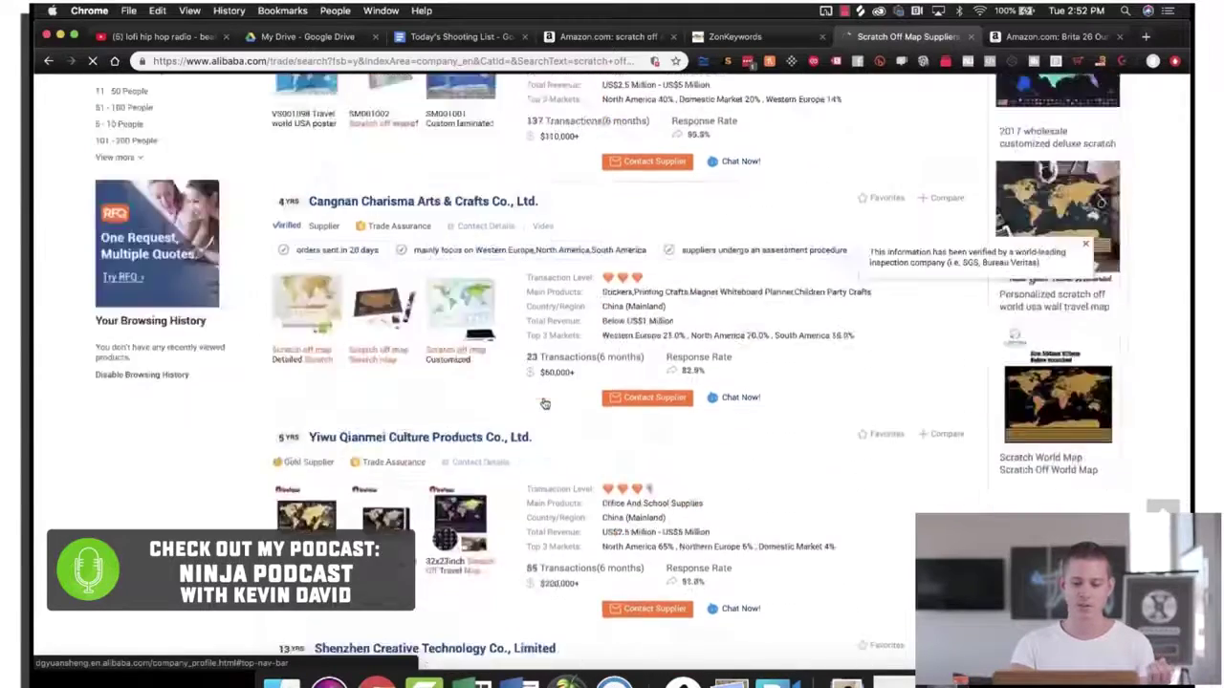
{"action": "scroll", "coordinate": [543, 402], "scroll_direction": "up", "scroll_amount": 2}
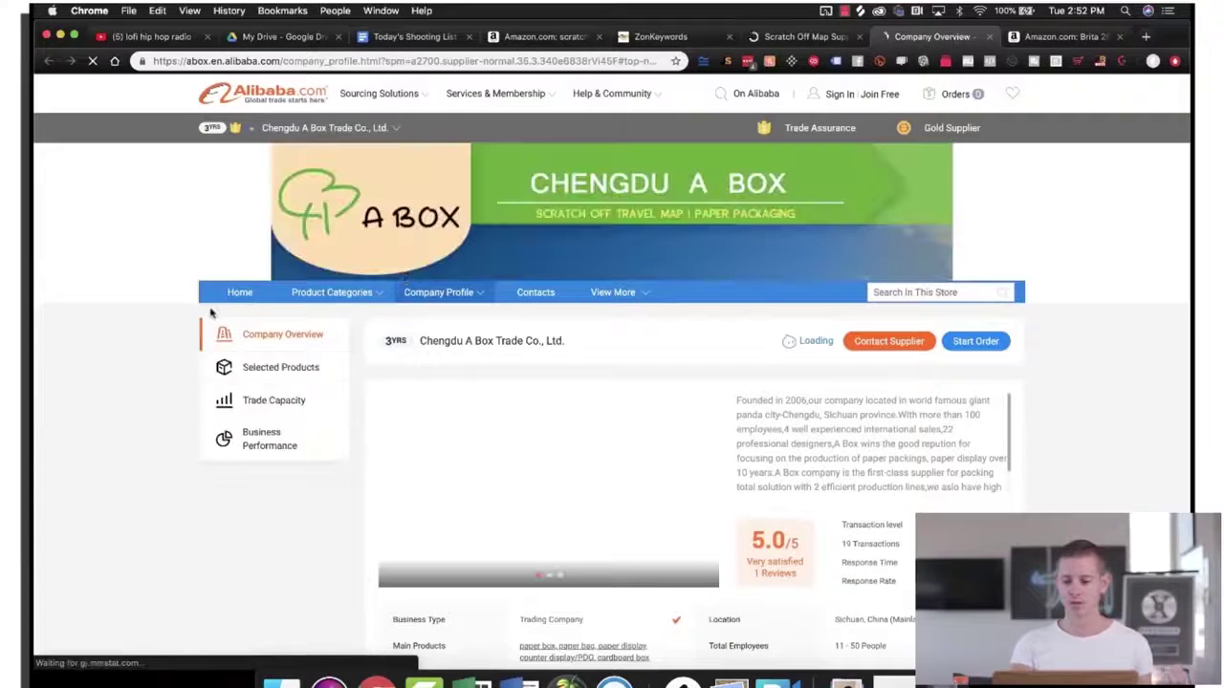
{"action": "scroll", "coordinate": [382, 287], "scroll_direction": "down", "scroll_amount": 5}
{"action": "key", "text": "super+w"}
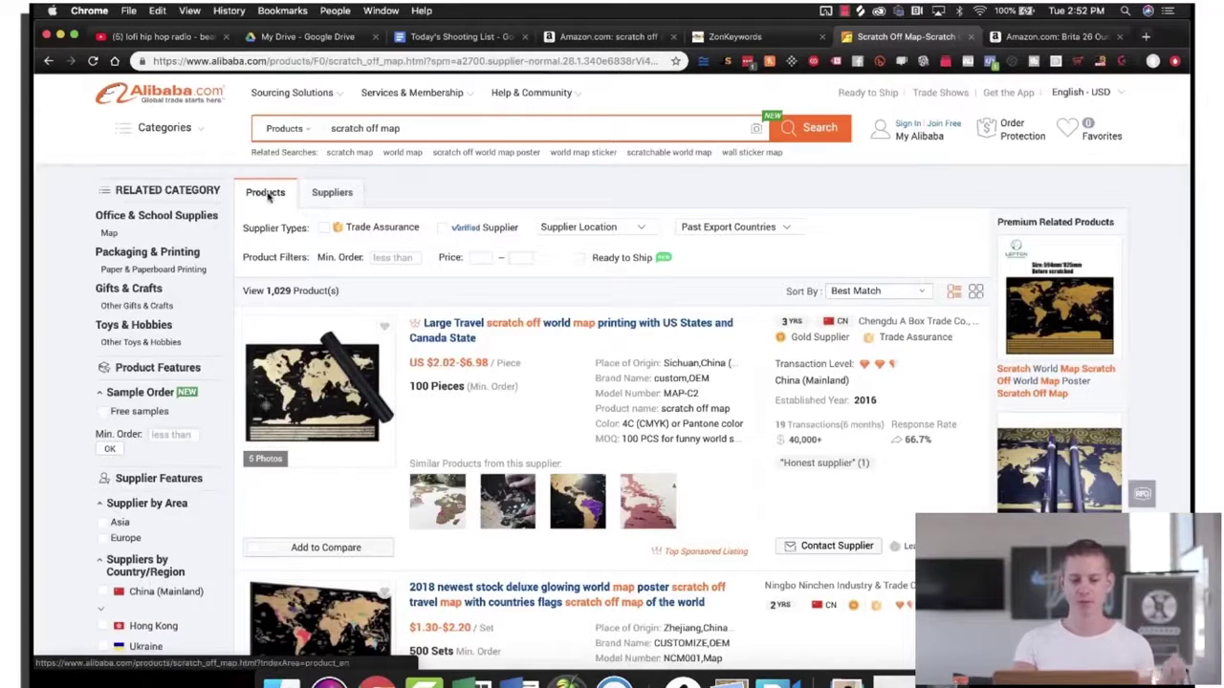
Step: Compare the prices in Alibaba's scratch off map product results with those in the Amazon search results, ending back on Alibaba
{"action": "scroll", "coordinate": [440, 287], "scroll_direction": "down", "scroll_amount": 1}
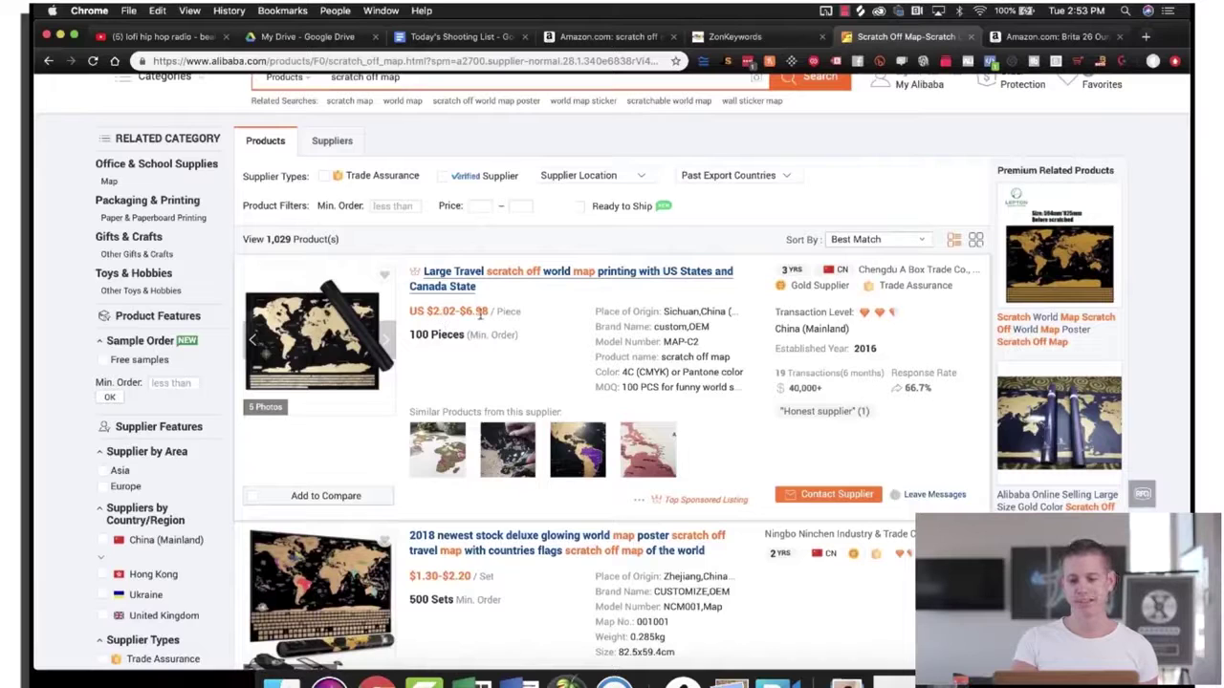
{"action": "scroll", "coordinate": [492, 311], "scroll_direction": "down", "scroll_amount": 1}
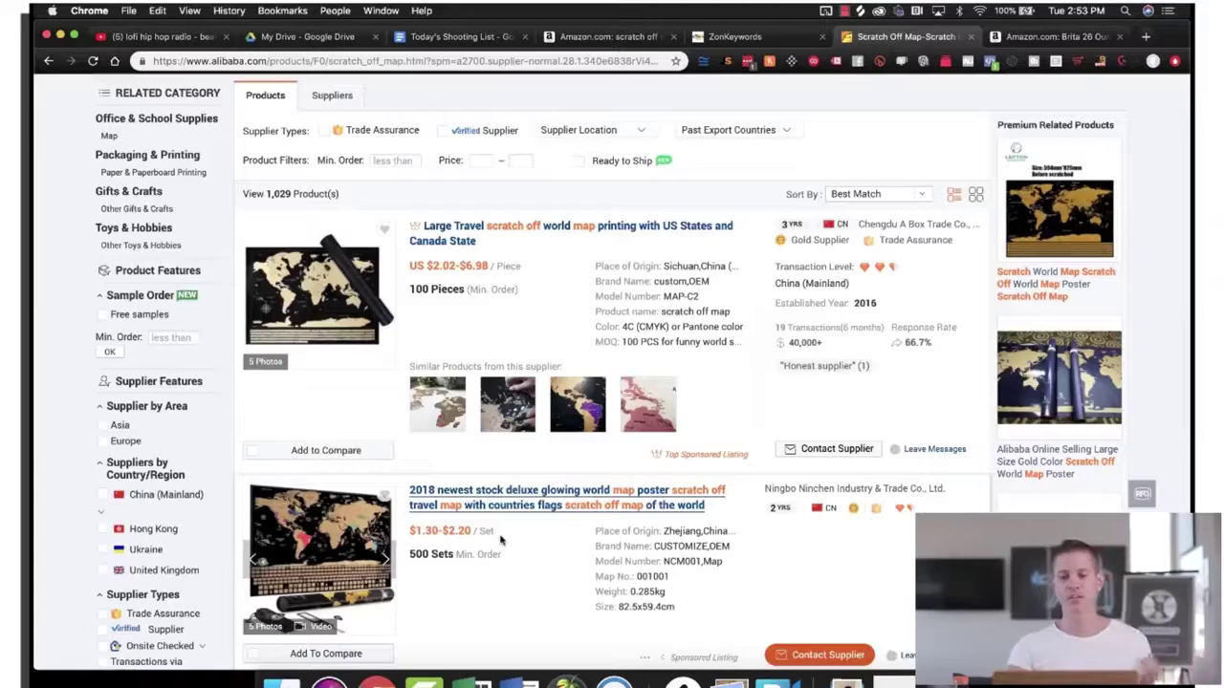
{"action": "left_click", "coordinate": [613, 38]}
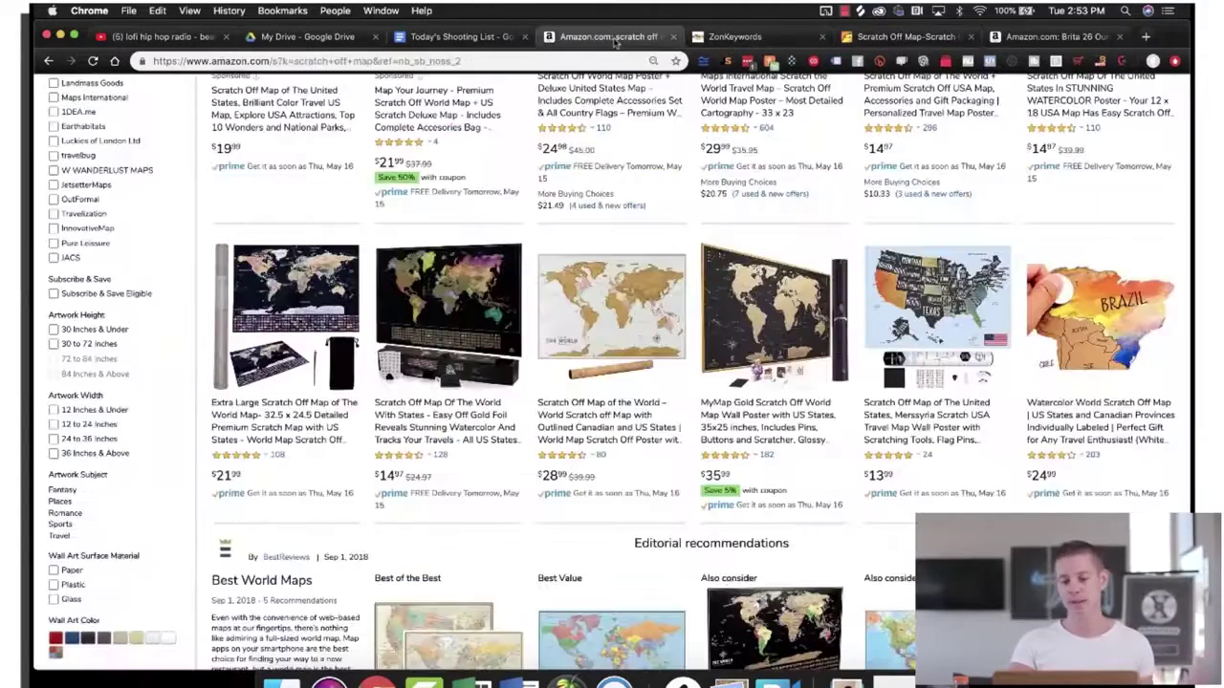
{"action": "scroll", "coordinate": [517, 411], "scroll_direction": "up", "scroll_amount": 10}
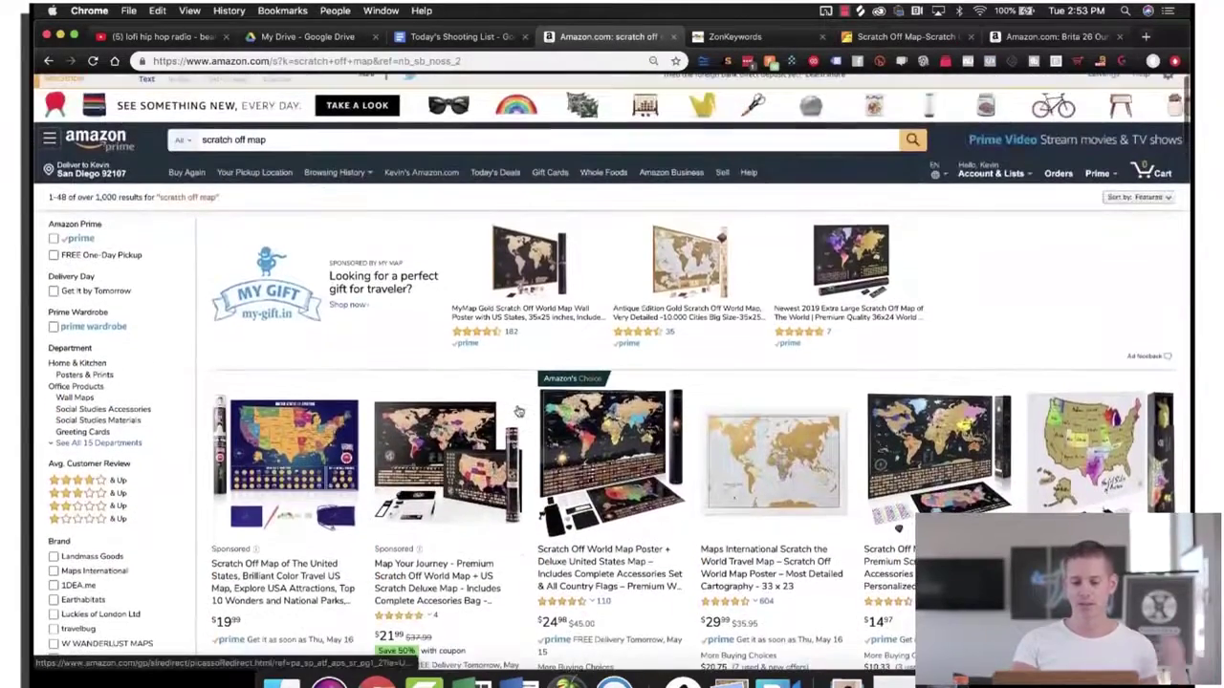
{"action": "scroll", "coordinate": [518, 411], "scroll_direction": "down", "scroll_amount": 3}
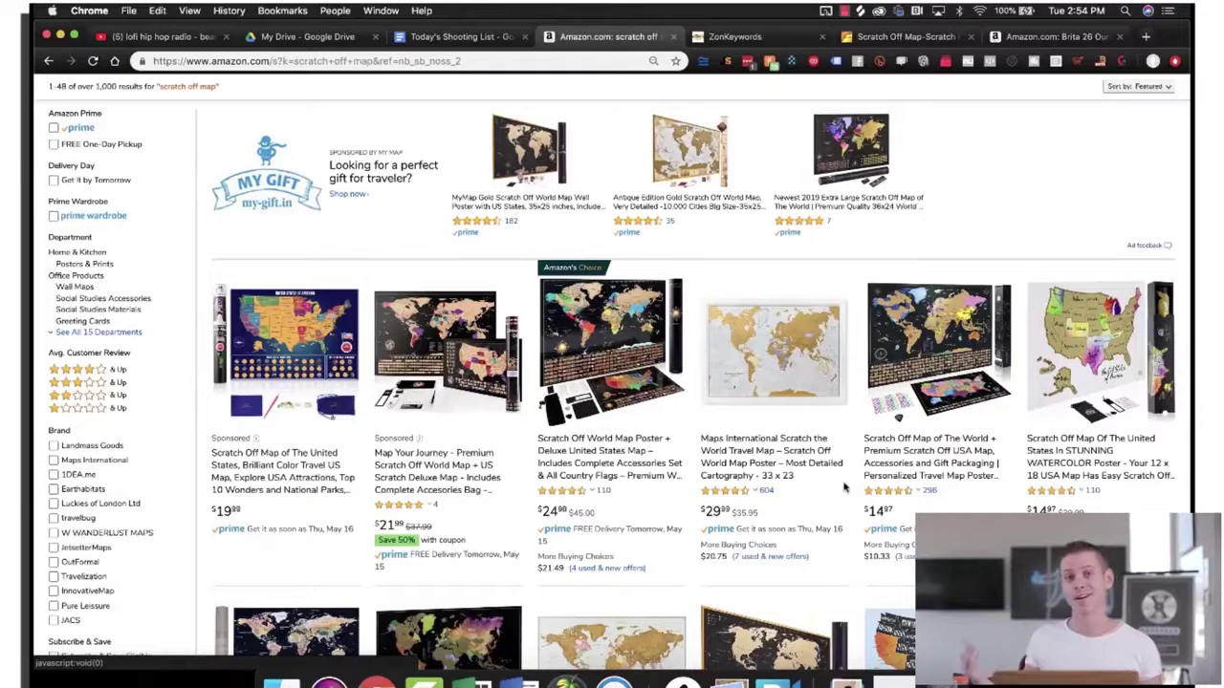
{"action": "left_click", "coordinate": [892, 37]}
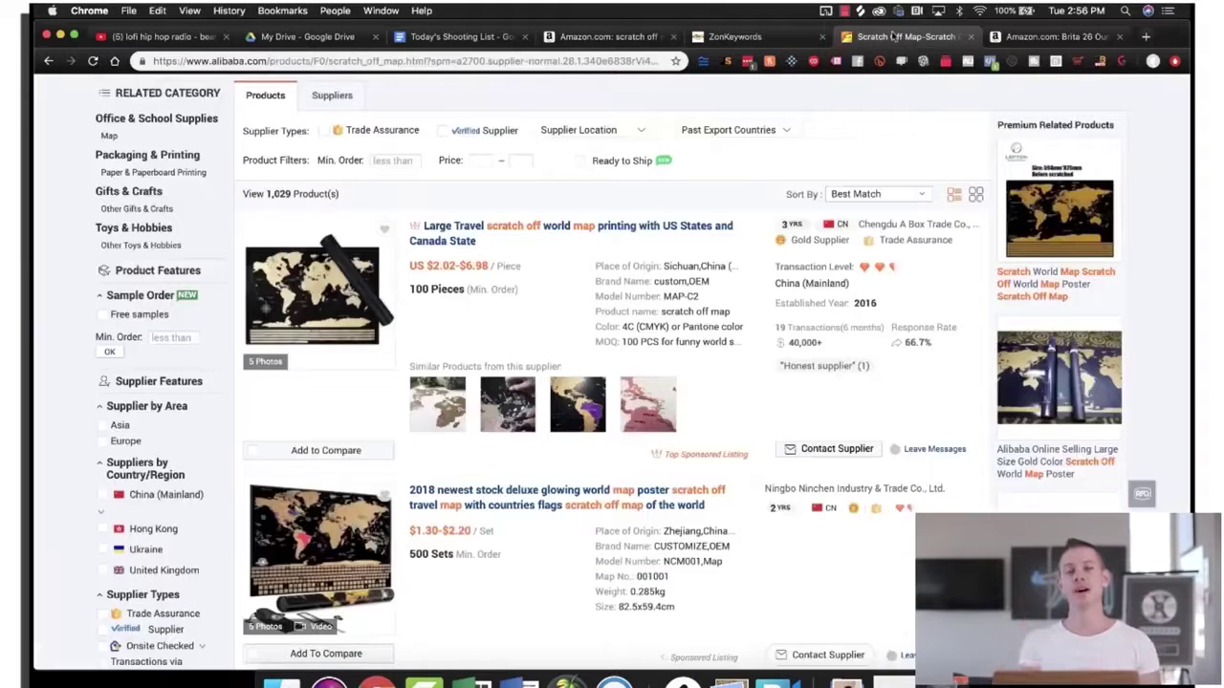